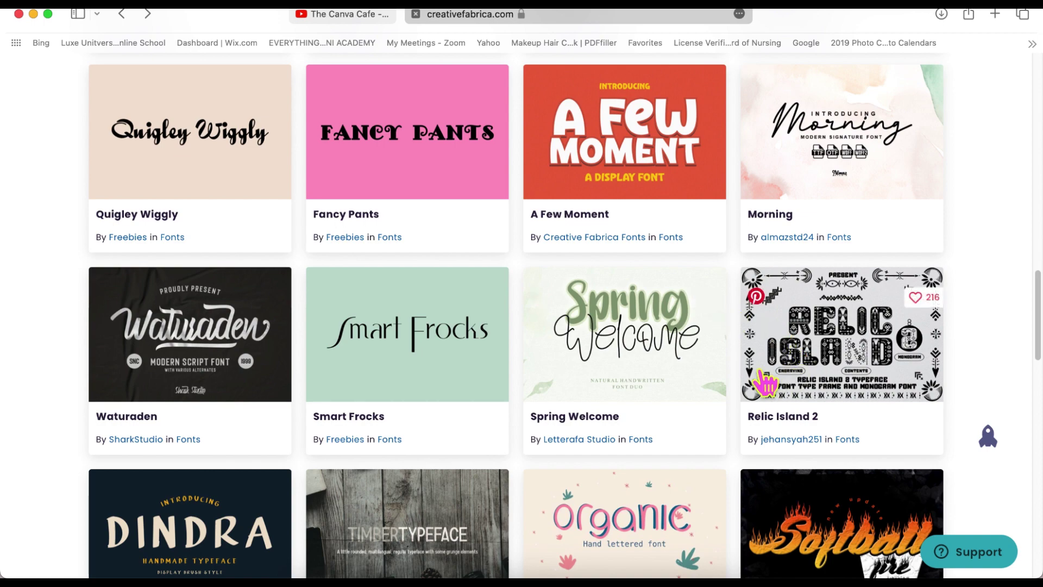
# - Browse the free fonts listing and open the Hey Jenifer font page
pyautogui.scroll(-7, 638, 422)
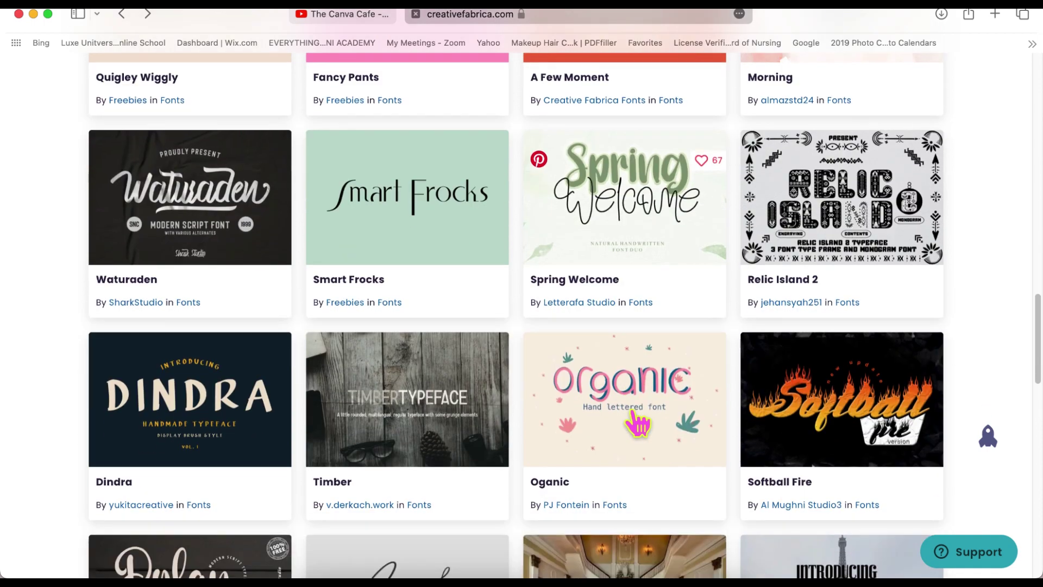
pyautogui.scroll(-5, 630, 418)
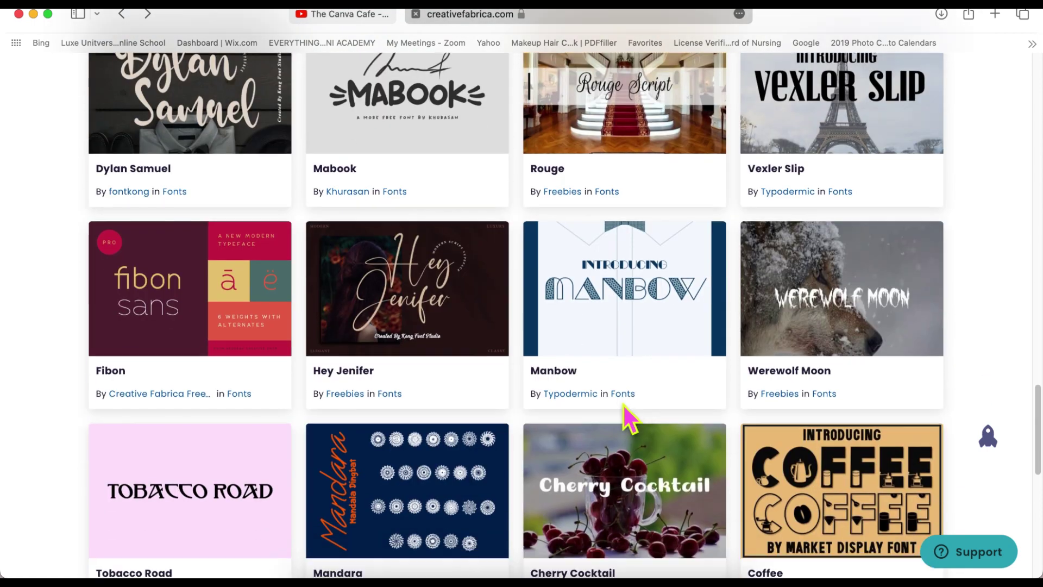
pyautogui.click(414, 301)
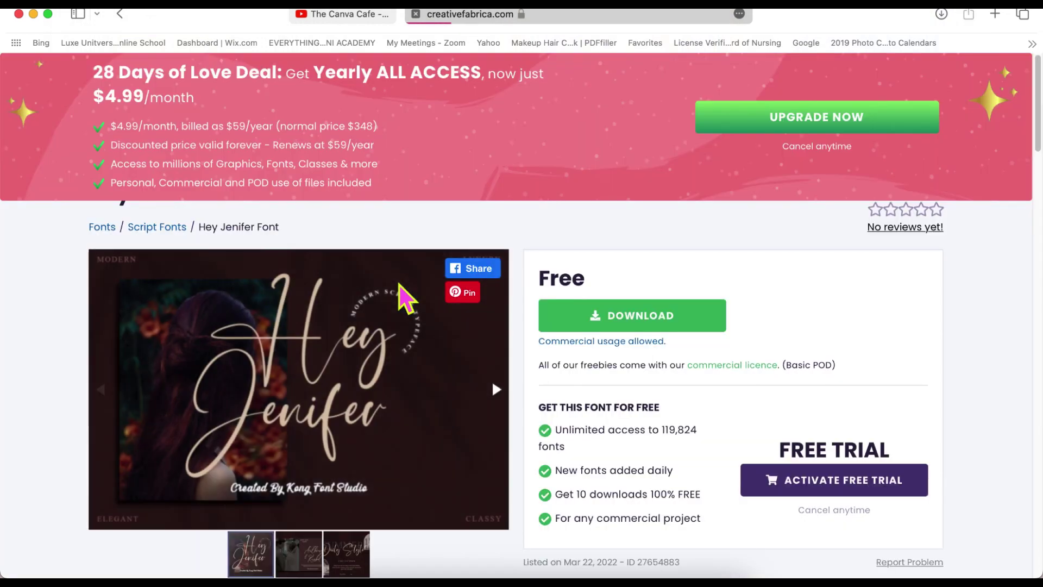
# - View the Hey Jenifer wedding invitation and Daily Style sample images, then return to the main preview image
pyautogui.scroll(-5, 617, 383)
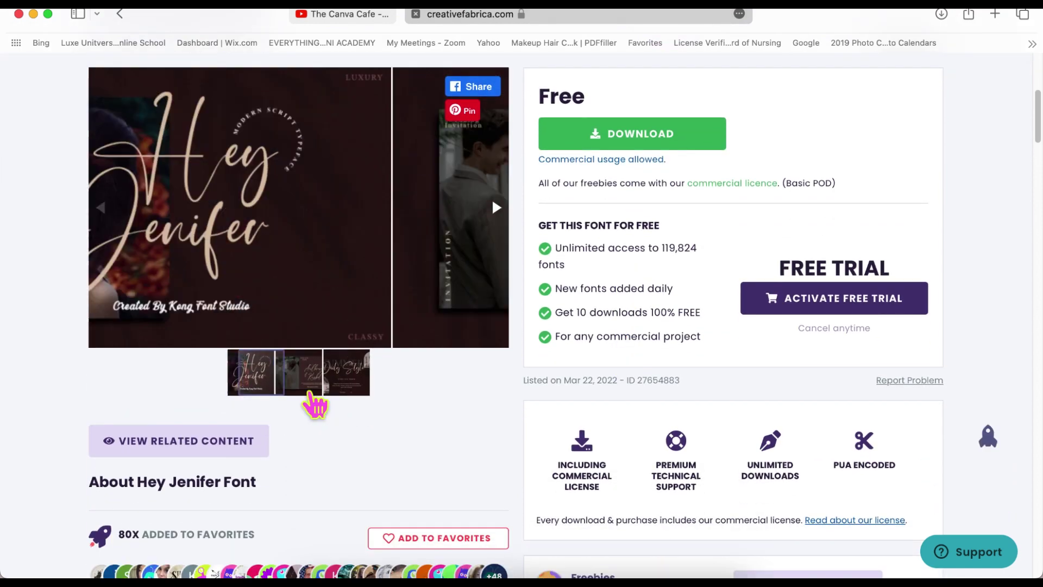
pyautogui.click(304, 383)
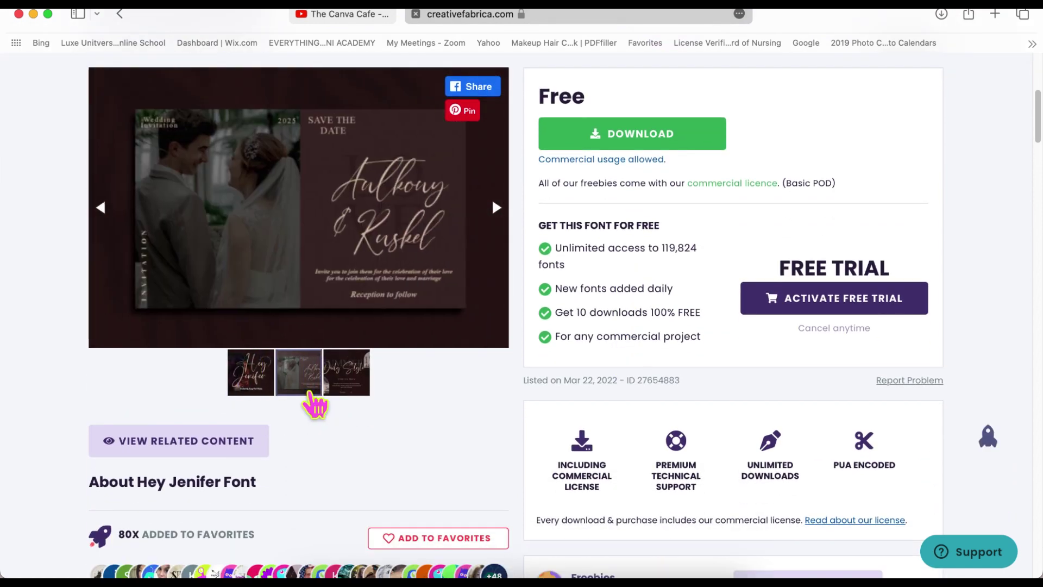
pyautogui.click(352, 382)
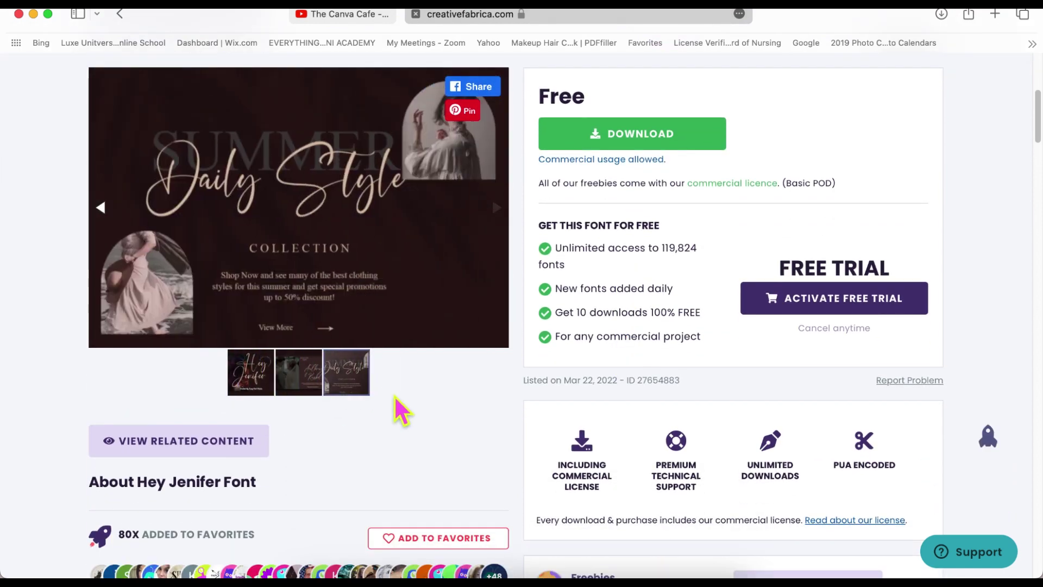
pyautogui.scroll(-1, 380, 415)
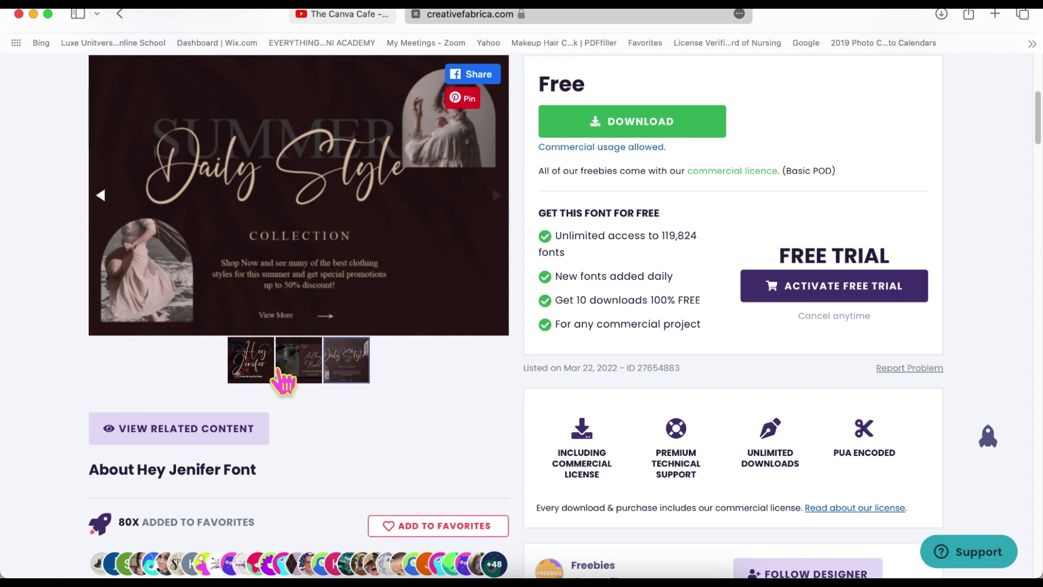
pyautogui.click(273, 378)
# - Preview the text "Happy Valentine's Day" in the Hey Jenifer font using the font tester
pyautogui.scroll(-5, 397, 402)
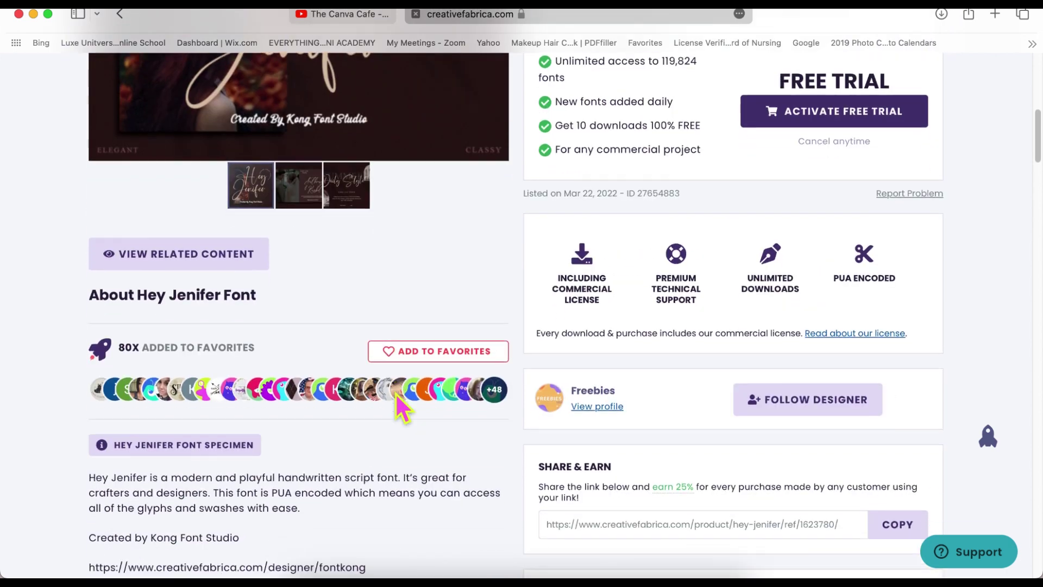
pyautogui.scroll(-10, 395, 392)
pyautogui.click(246, 206)
pyautogui.scroll(-3, 244, 202)
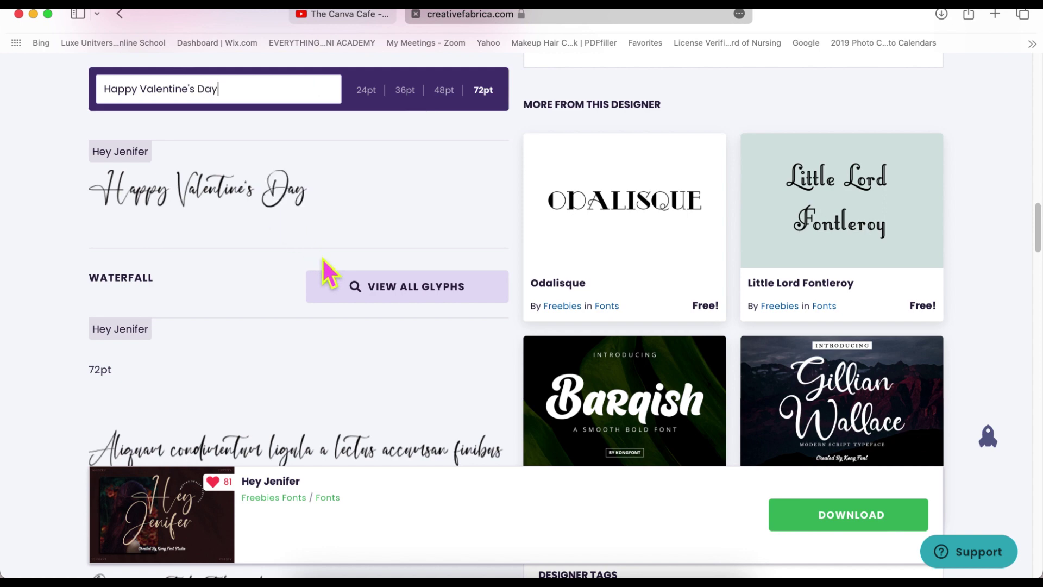
# - Examine the letterforms of the "Happy Valentine's Day" sample up close
pyautogui.scroll(5, 321, 258)
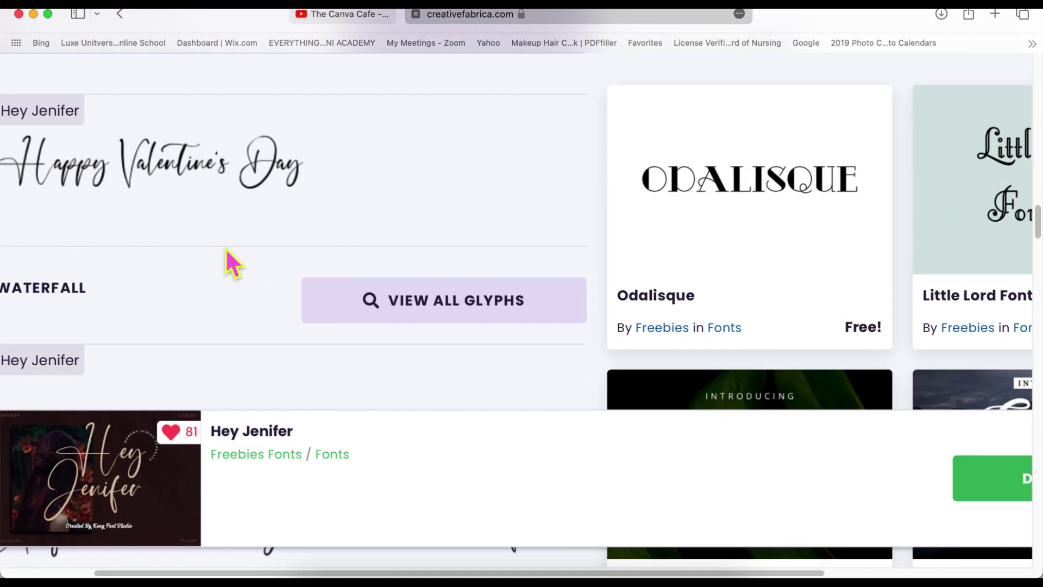
pyautogui.scroll(5, 226, 250)
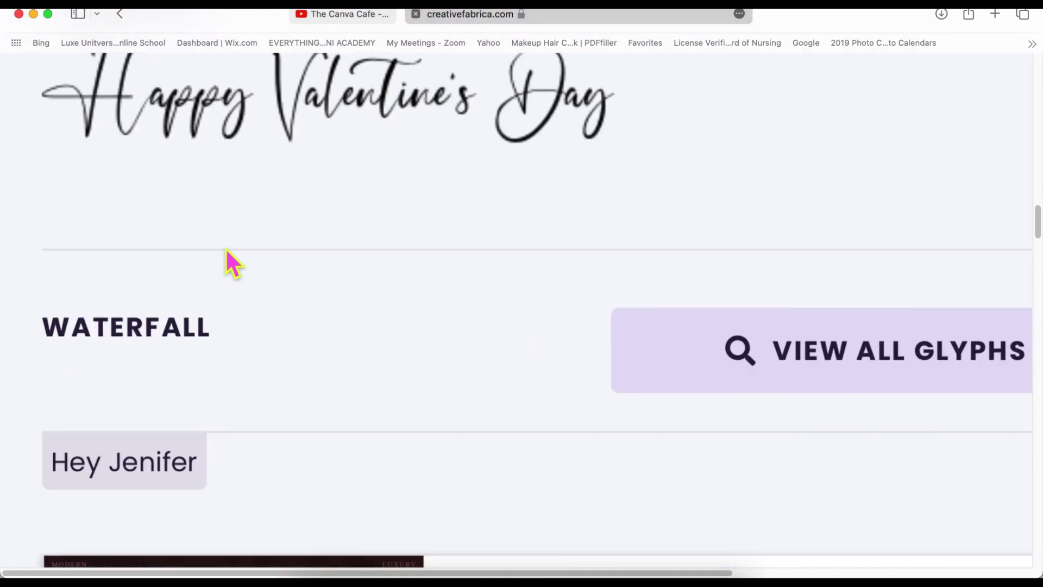
pyautogui.scroll(3, 226, 249)
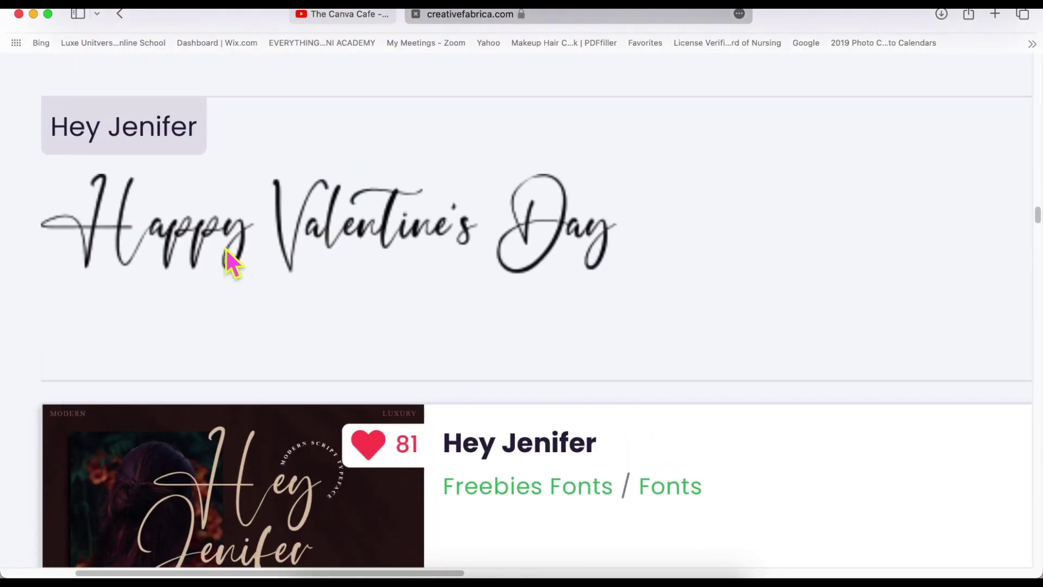
pyautogui.scroll(1, 226, 247)
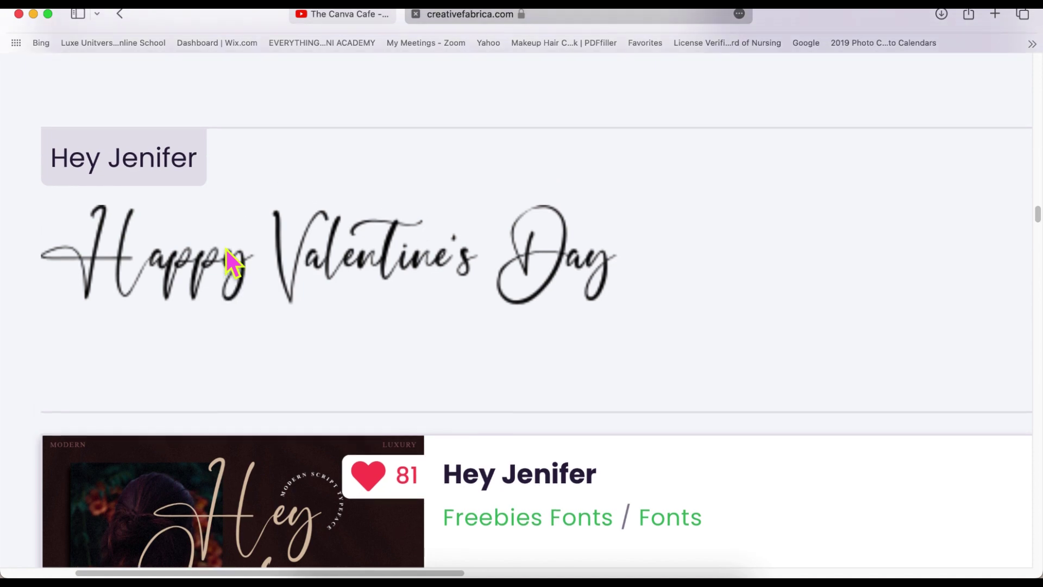
pyautogui.scroll(-5, 226, 249)
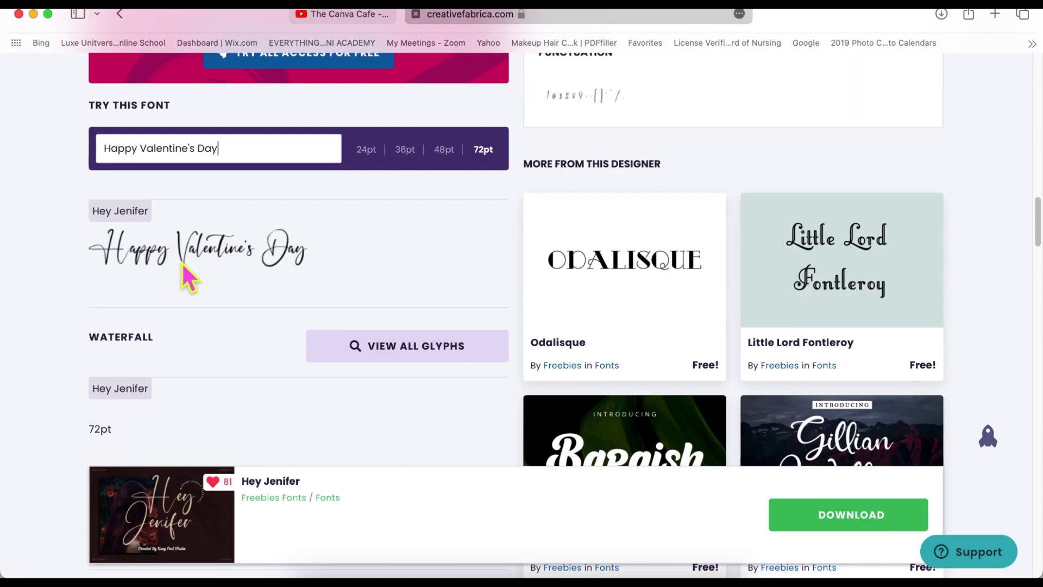
# - Examine the font's compatibility, glyphs, sample sentence, numbers, punctuation and the waterfall samples at different sizes
pyautogui.scroll(5, 358, 296)
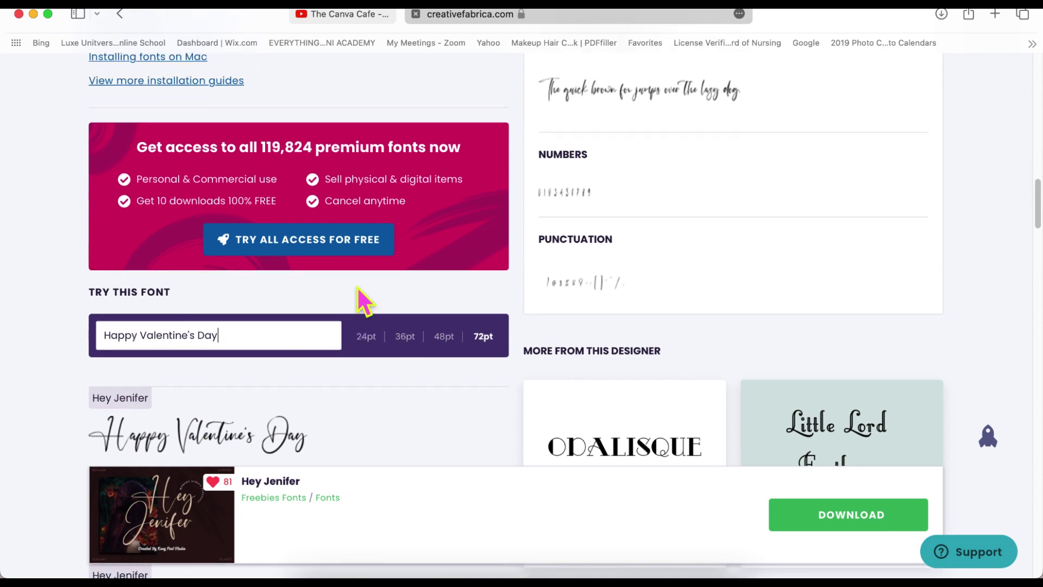
pyautogui.scroll(8, 358, 296)
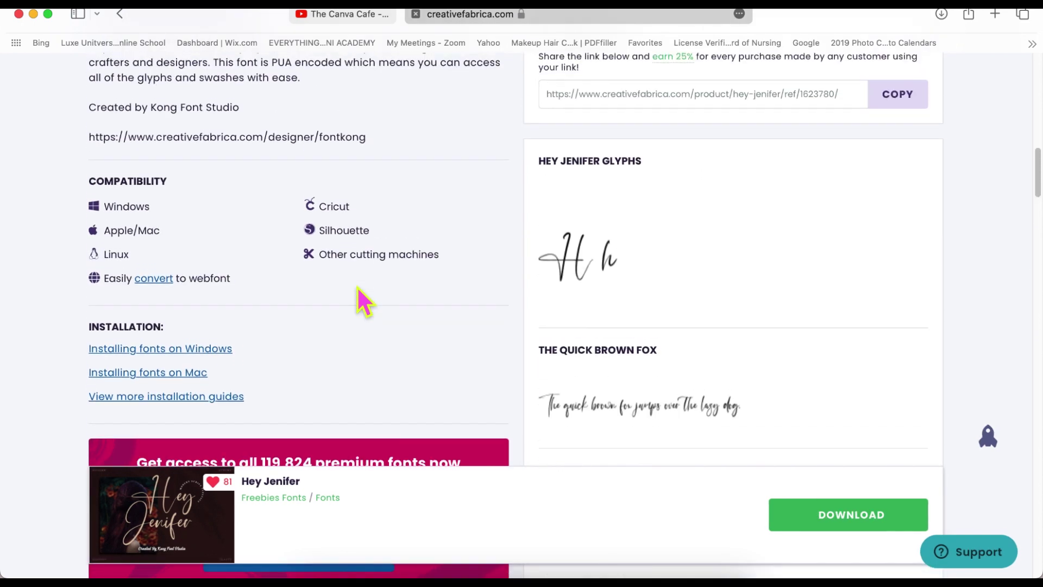
pyautogui.scroll(1, 359, 293)
pyautogui.scroll(-4, 586, 304)
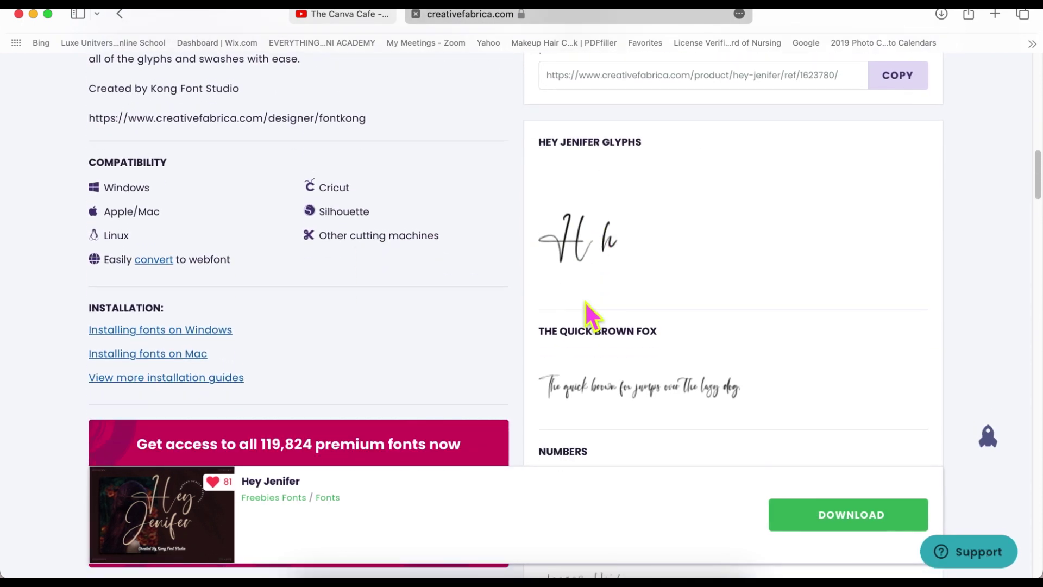
pyautogui.scroll(-3, 656, 326)
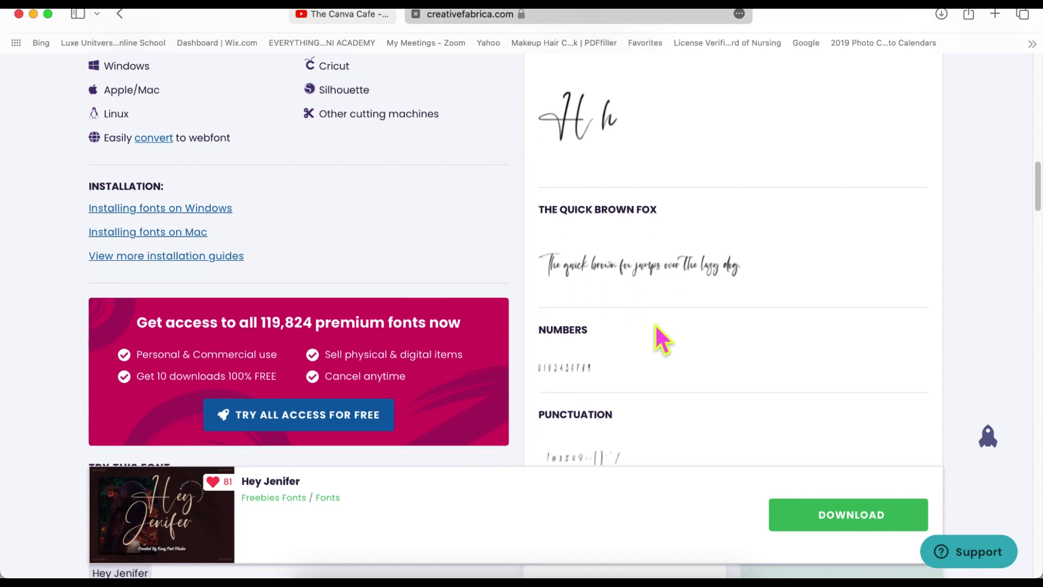
pyautogui.scroll(-1, 656, 329)
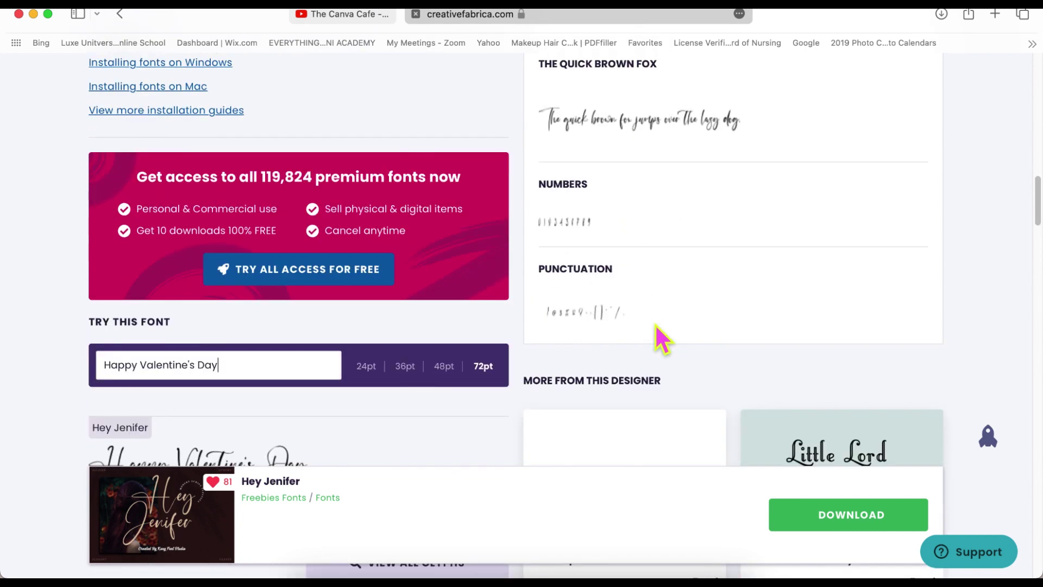
pyautogui.scroll(-3, 655, 329)
pyautogui.scroll(-12, 654, 324)
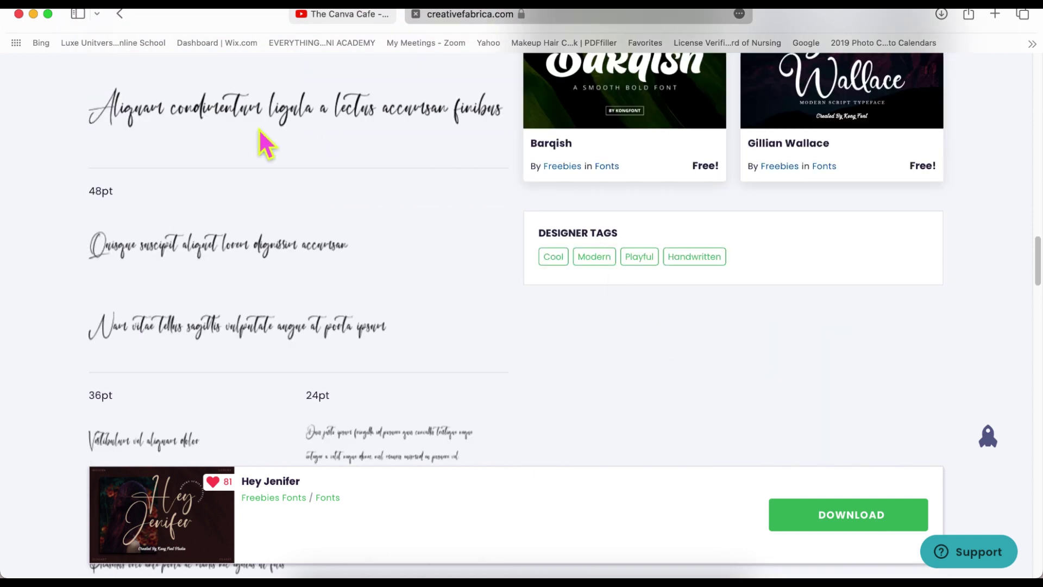
pyautogui.scroll(-1, 348, 333)
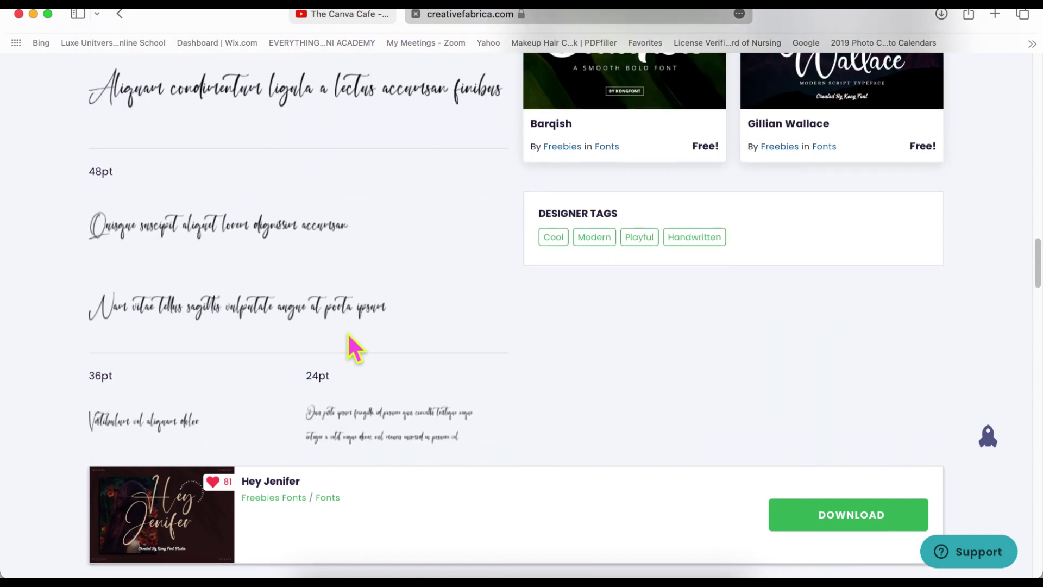
# - Download the free Hey Jenifer font from its product page
pyautogui.scroll(-4, 348, 333)
pyautogui.scroll(-5, 347, 333)
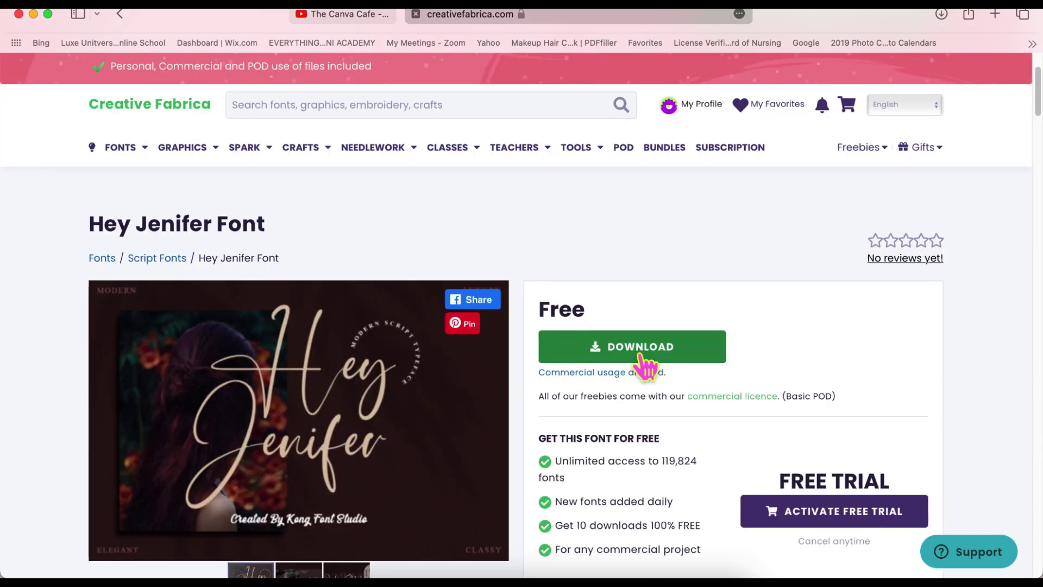
pyautogui.click(634, 356)
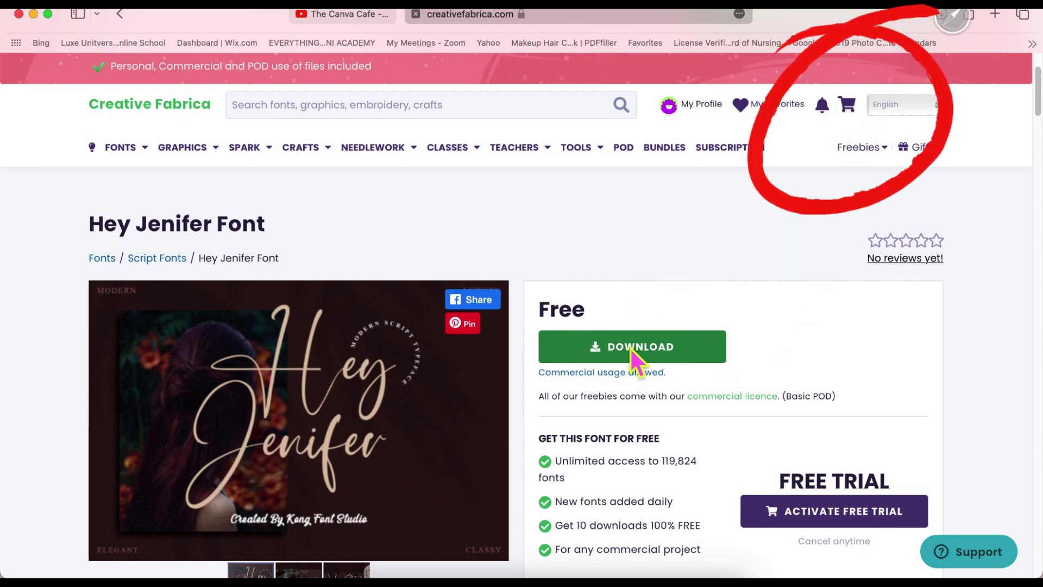
# - Examine the commercial usage and licence terms next to the Hey Jenifer download, along with the free font offer
pyautogui.scroll(-3, 747, 334)
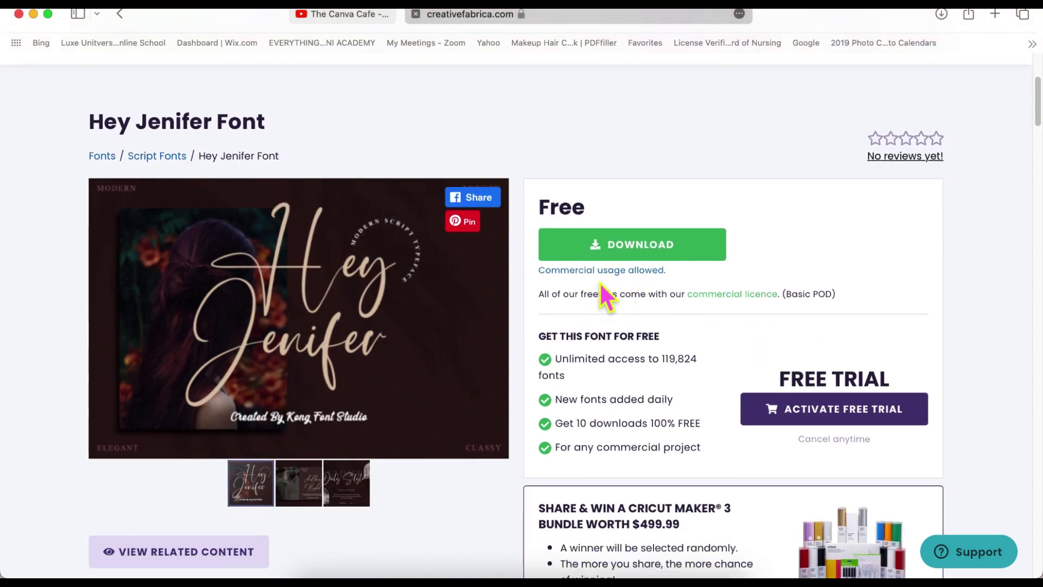
pyautogui.scroll(3, 599, 282)
pyautogui.scroll(5, 599, 281)
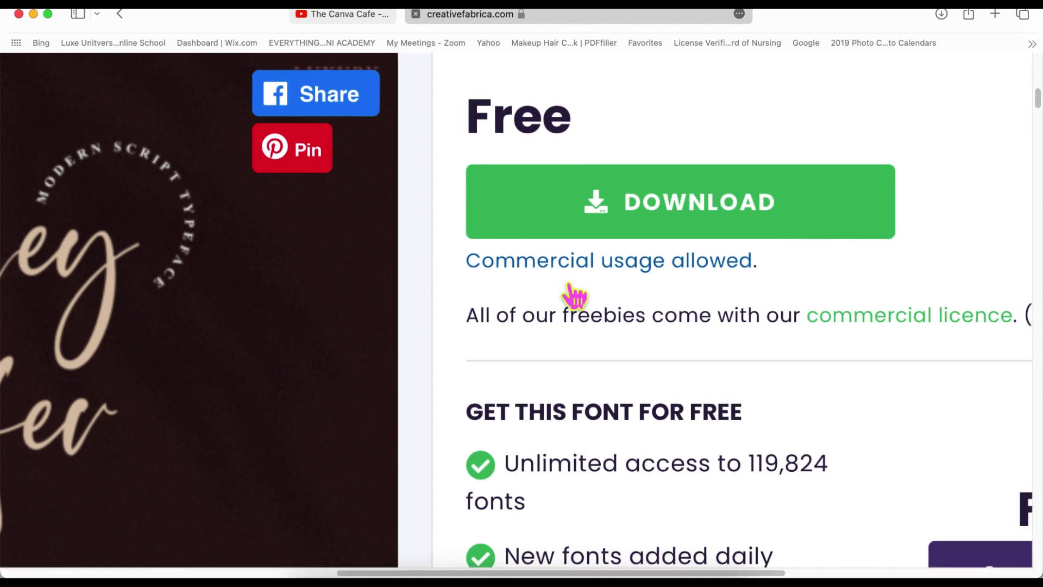
pyautogui.hscroll(2, 614, 296)
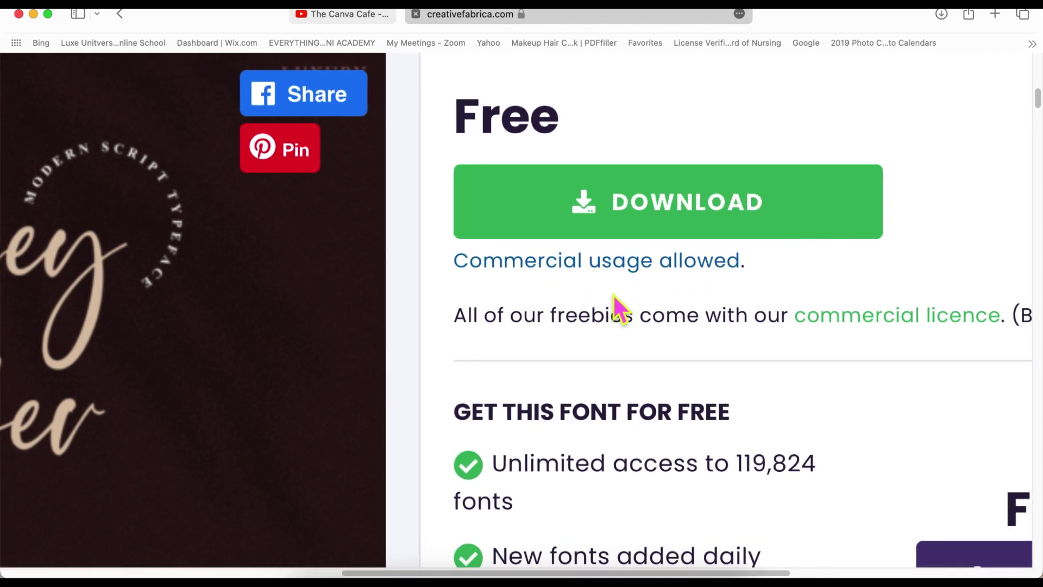
pyautogui.hscroll(5, 614, 296)
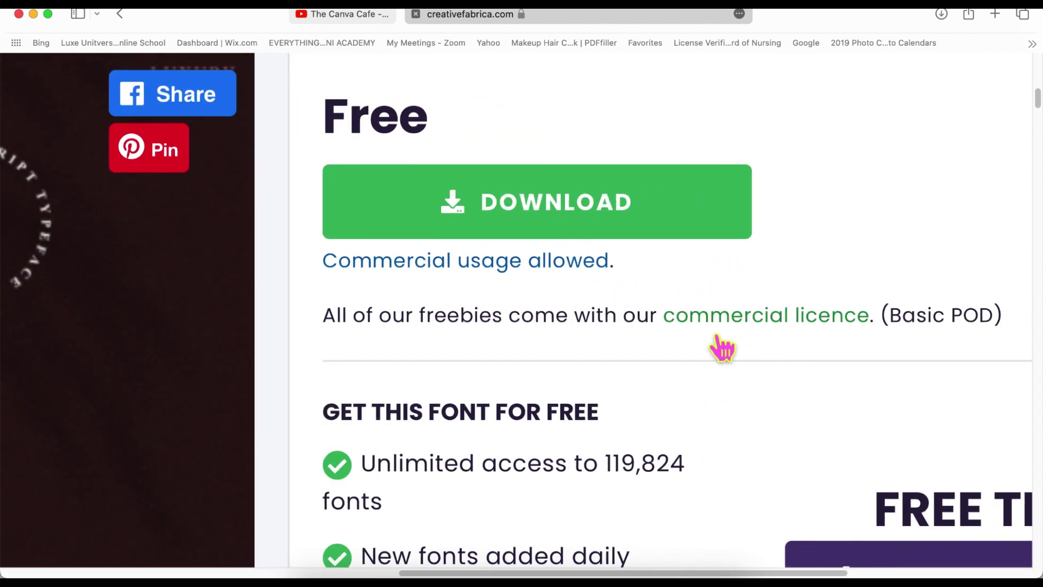
pyautogui.scroll(-5, 604, 344)
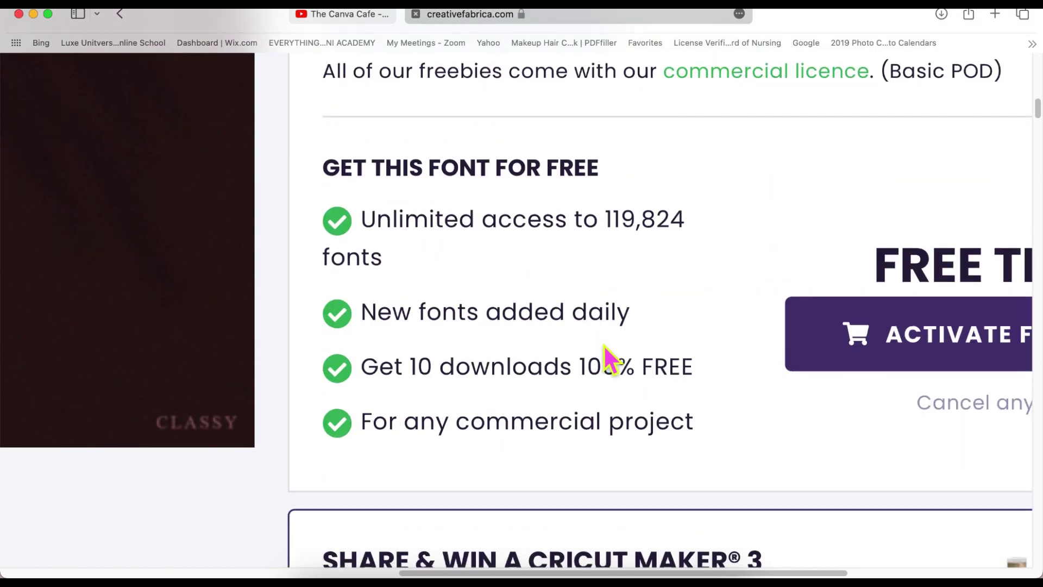
pyautogui.press('super+minus')
pyautogui.press('super+minus')
pyautogui.press('super+minus')
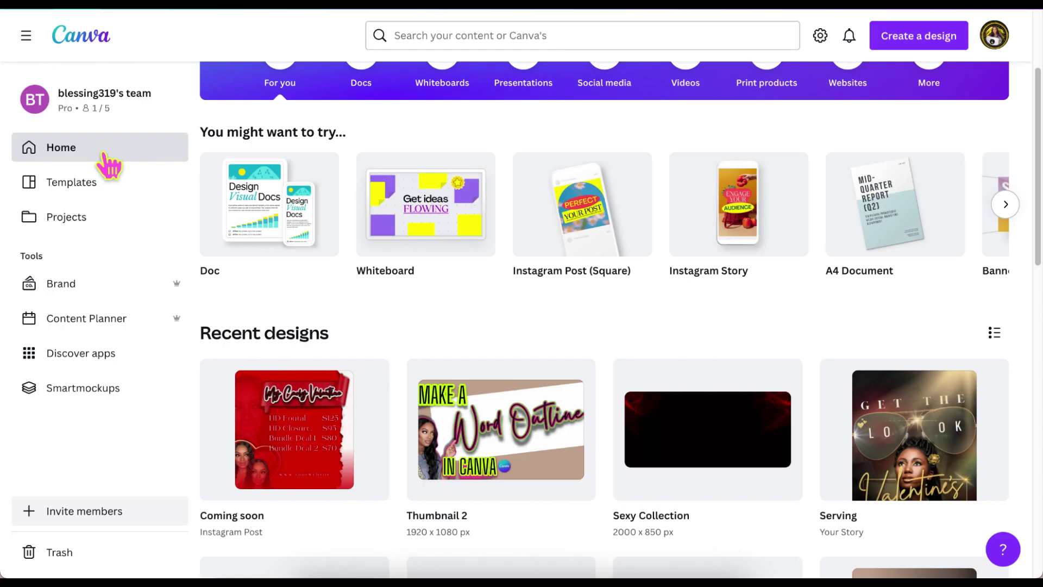
# - Switch to Canva and open the TheCanvaCafe brand kit in the Brand section
pyautogui.scroll(1, 435, 191)
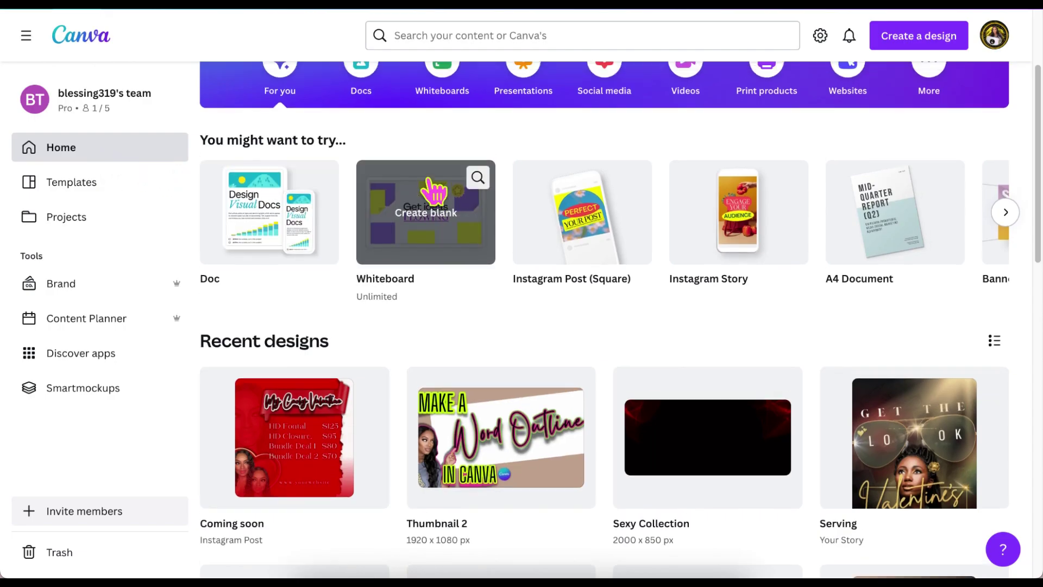
pyautogui.scroll(3, 434, 191)
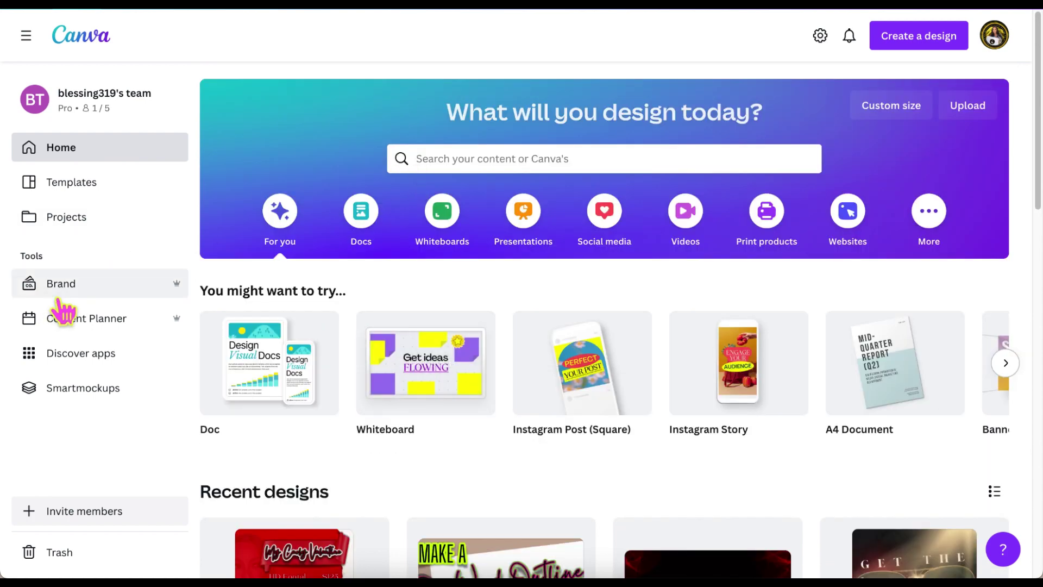
pyautogui.click(73, 293)
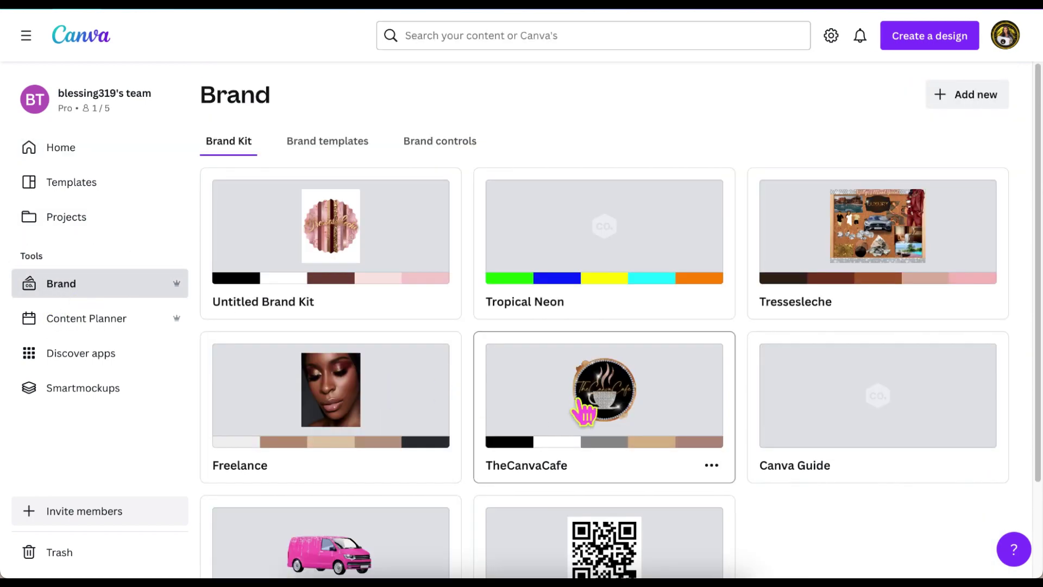
pyautogui.click(726, 478)
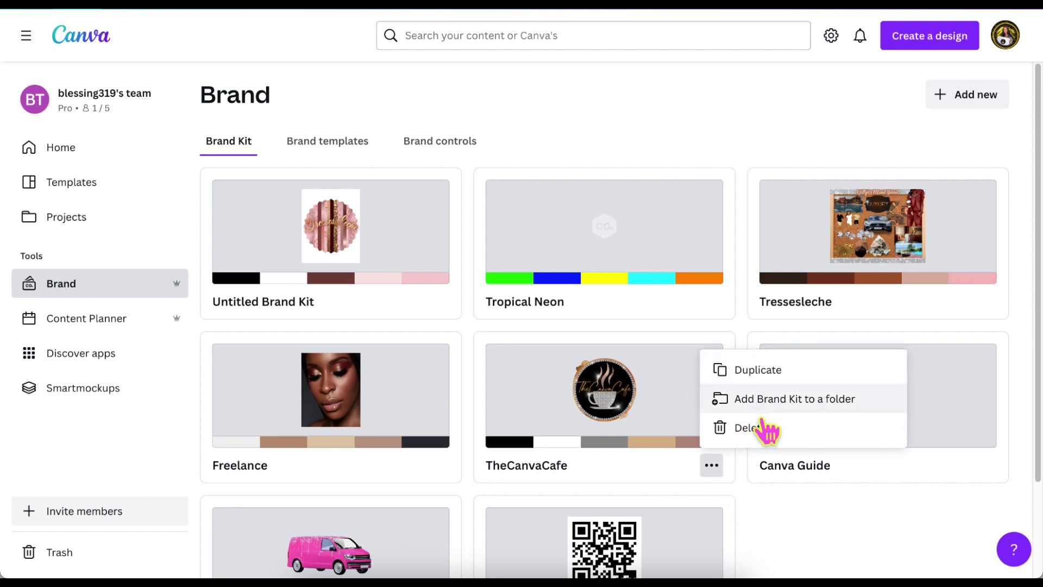
pyautogui.click(689, 429)
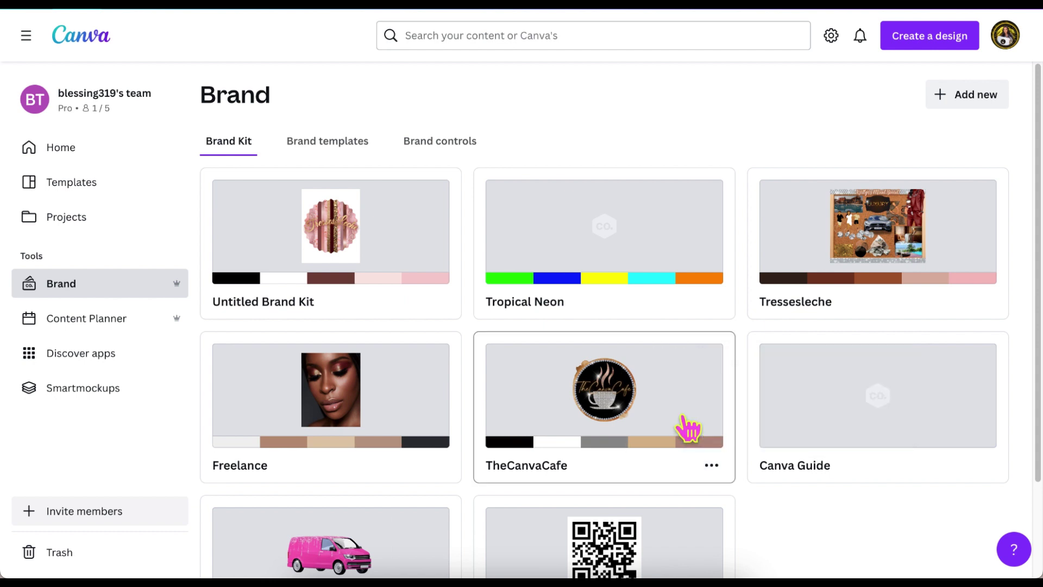
pyautogui.click(682, 416)
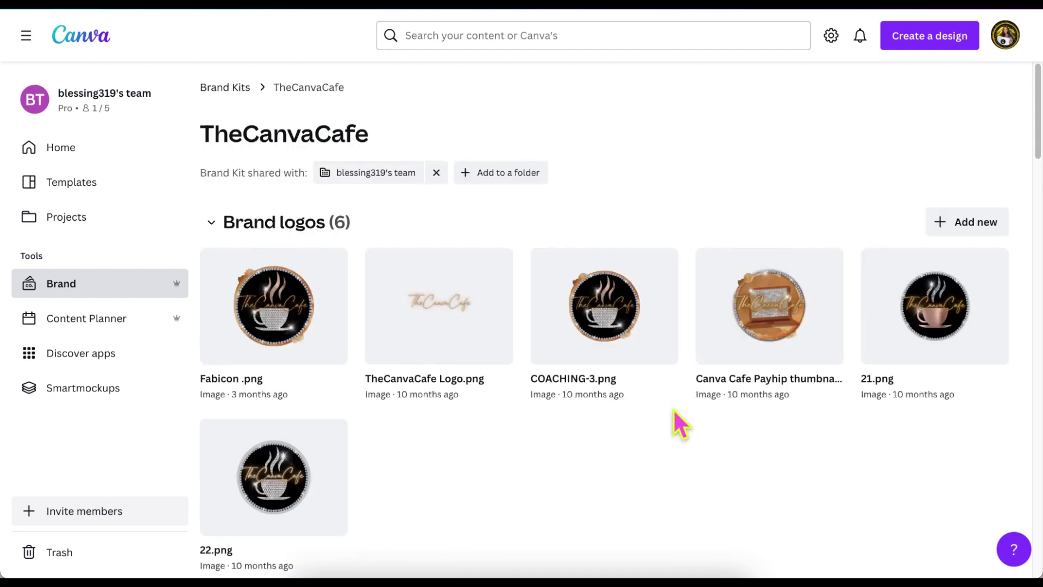
# - Examine the TheCanvaCafe kit's logos, brand colors and text styles, and the full list of uploaded fonts
pyautogui.scroll(-4, 673, 408)
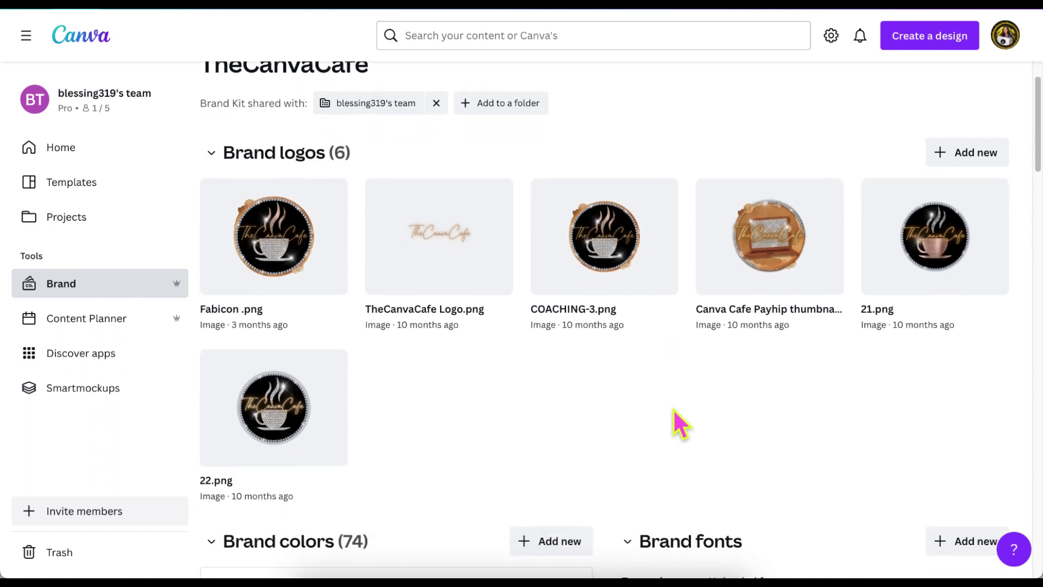
pyautogui.scroll(-3, 673, 410)
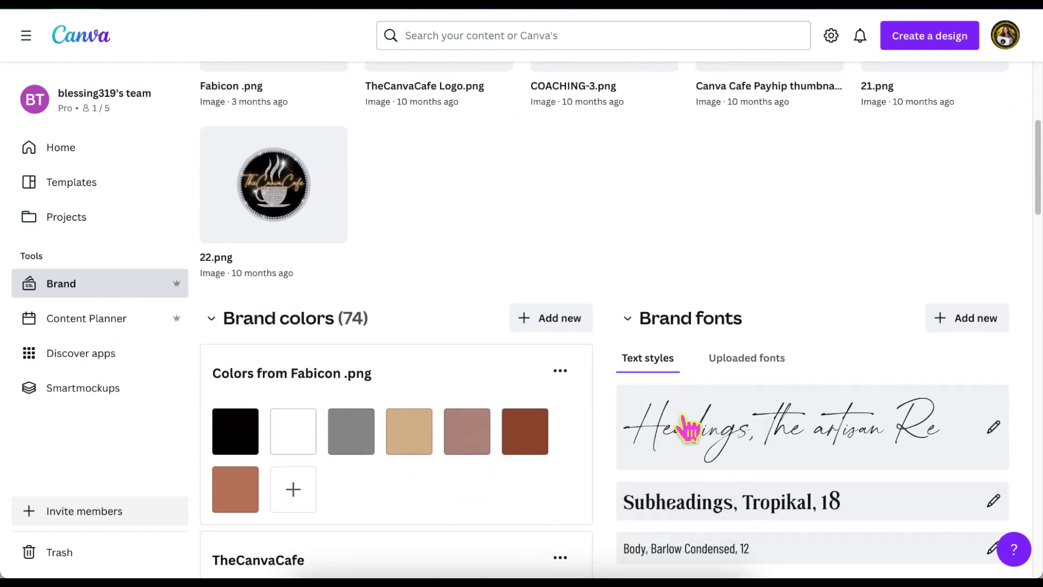
pyautogui.scroll(-1, 687, 428)
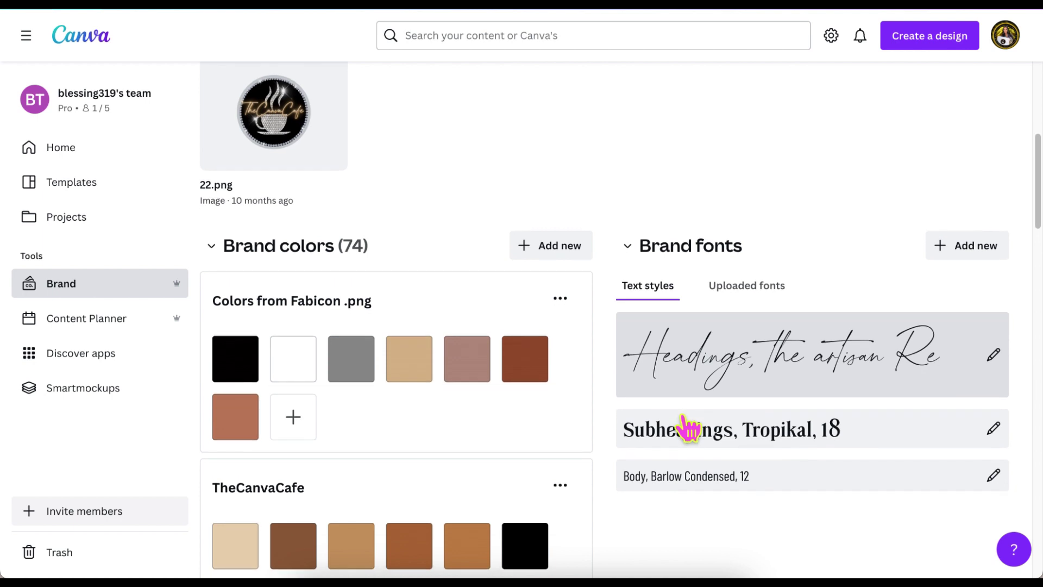
pyautogui.scroll(-1, 688, 428)
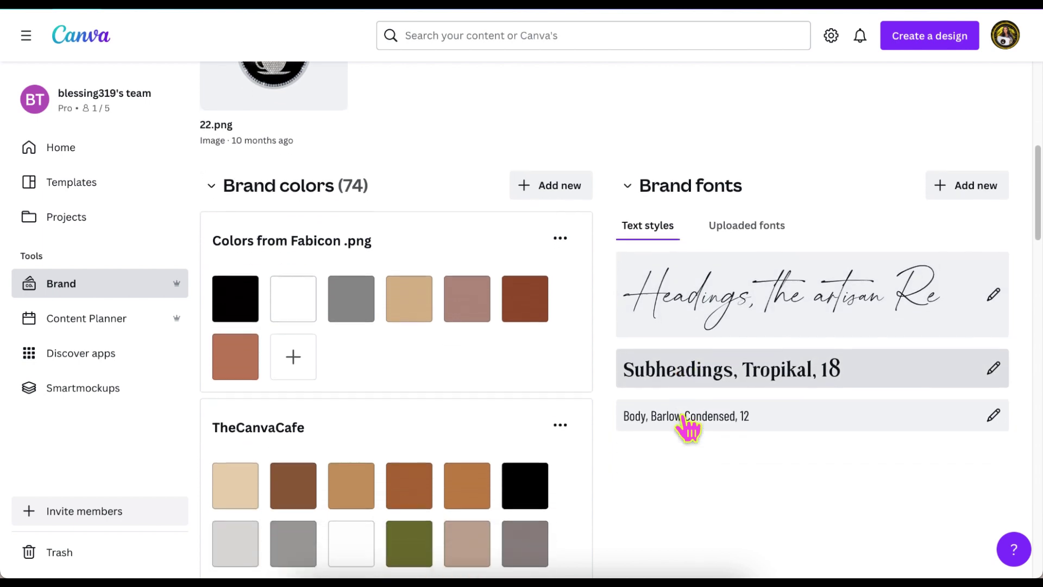
pyautogui.click(780, 234)
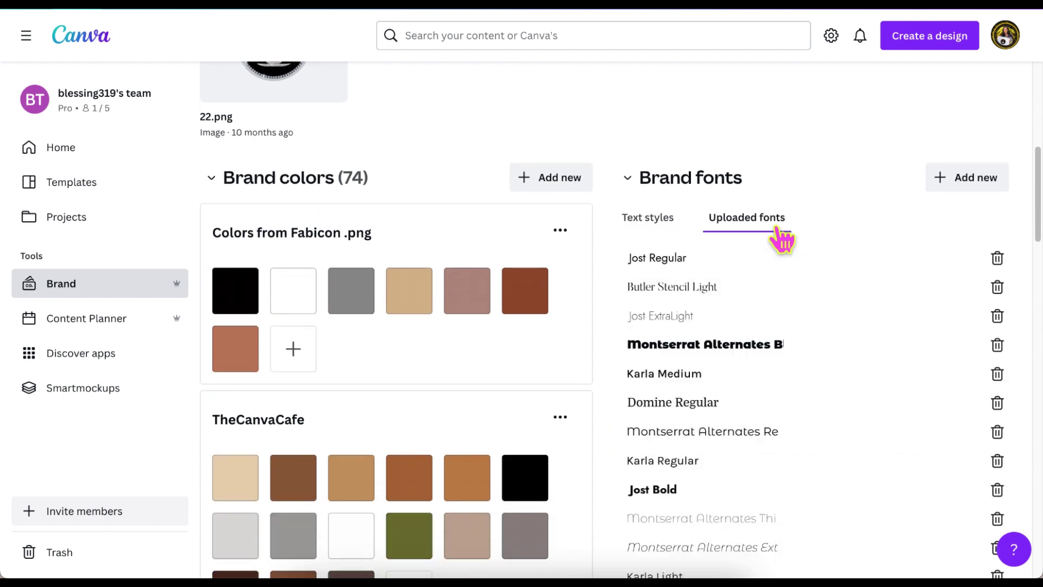
pyautogui.scroll(-2, 760, 333)
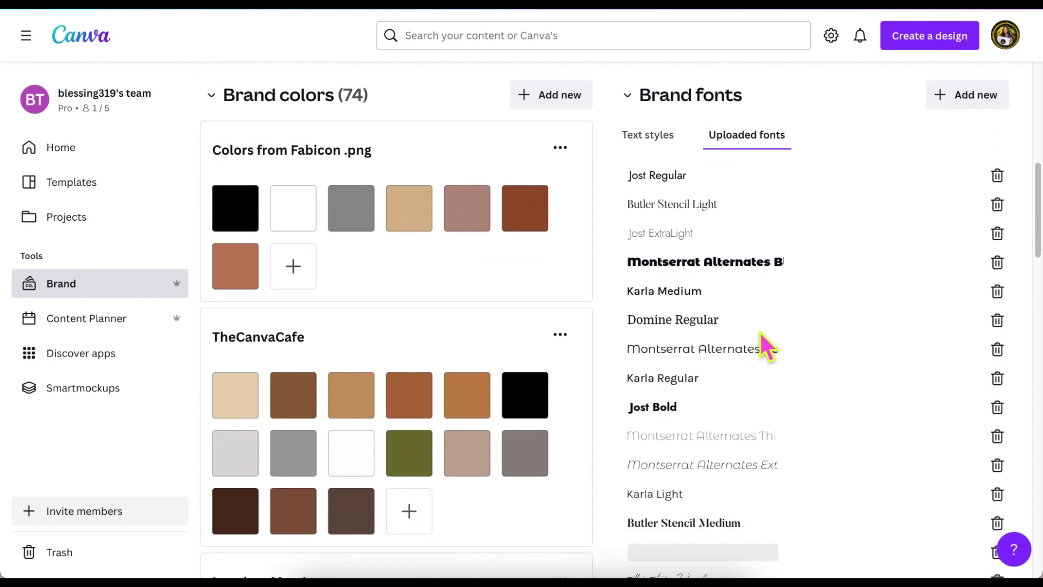
pyautogui.scroll(-2, 759, 331)
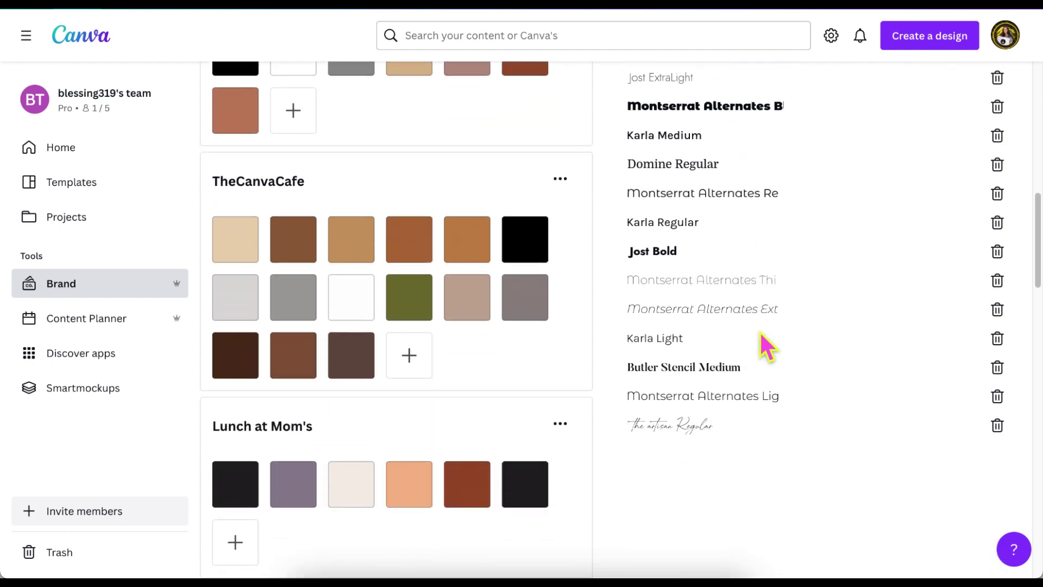
pyautogui.scroll(4, 760, 331)
pyautogui.scroll(1, 759, 331)
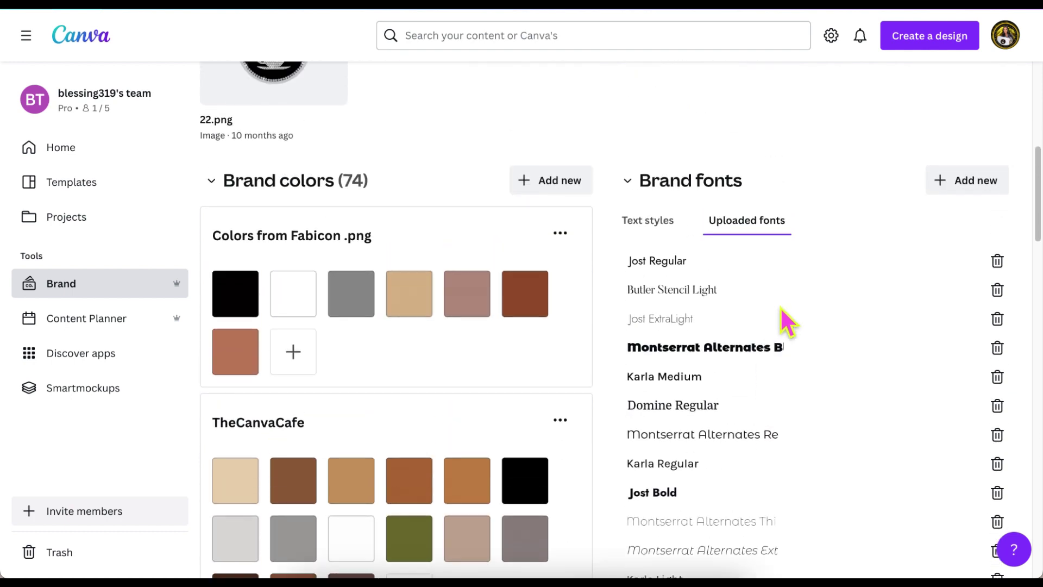
# - Upload Hey Jenifer.otf from its downloaded folder to the brand fonts and confirm the right to use it
pyautogui.click(969, 180)
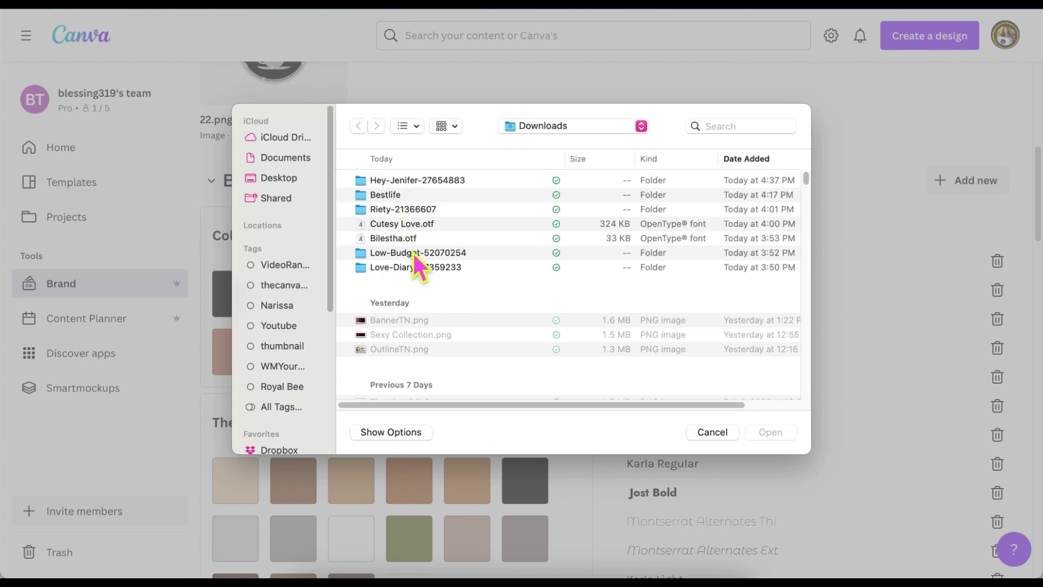
pyautogui.click(417, 182)
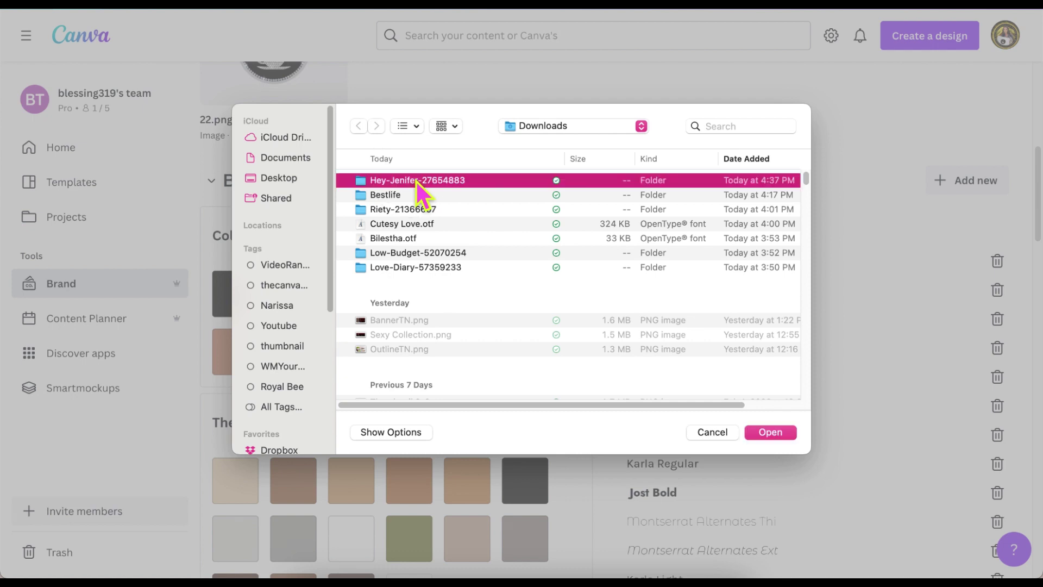
pyautogui.doubleClick(417, 182)
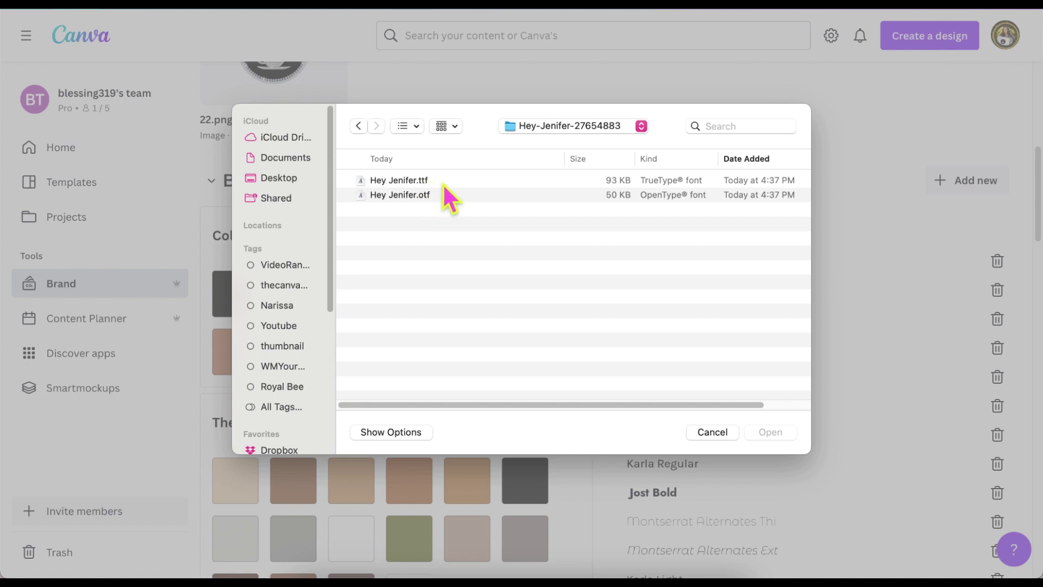
pyautogui.click(442, 181)
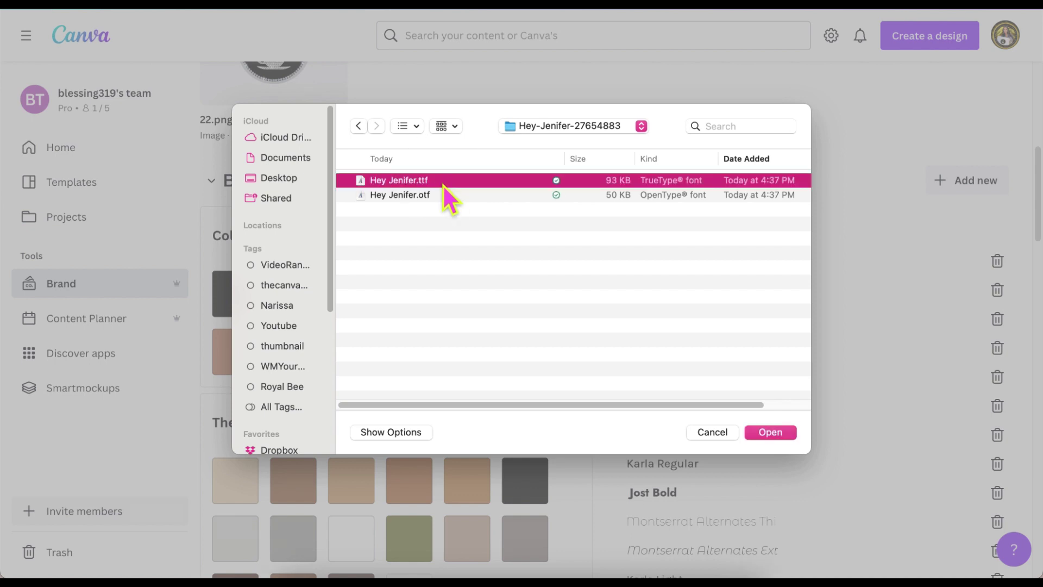
pyautogui.click(453, 197)
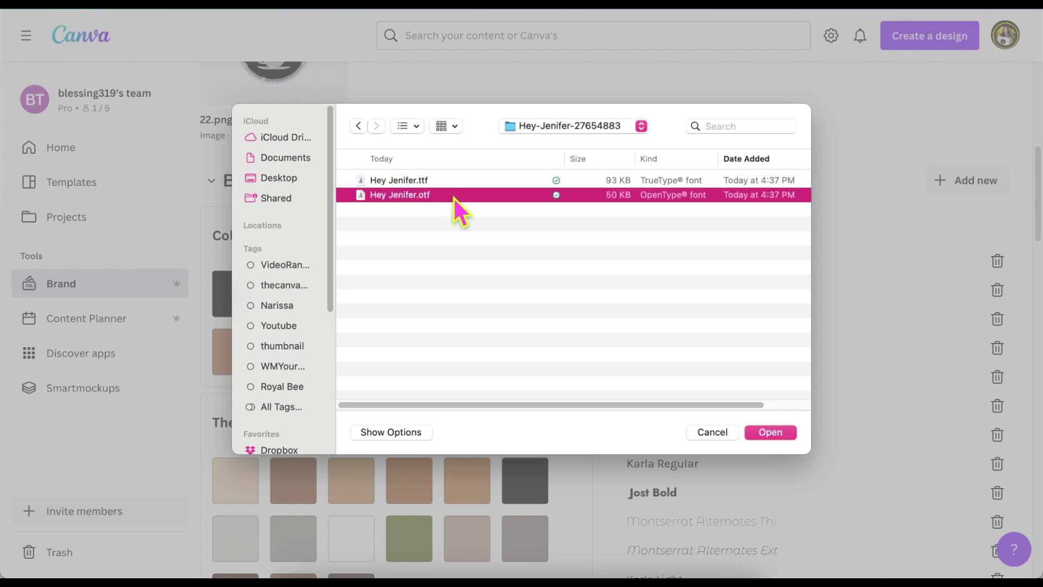
pyautogui.doubleClick(453, 196)
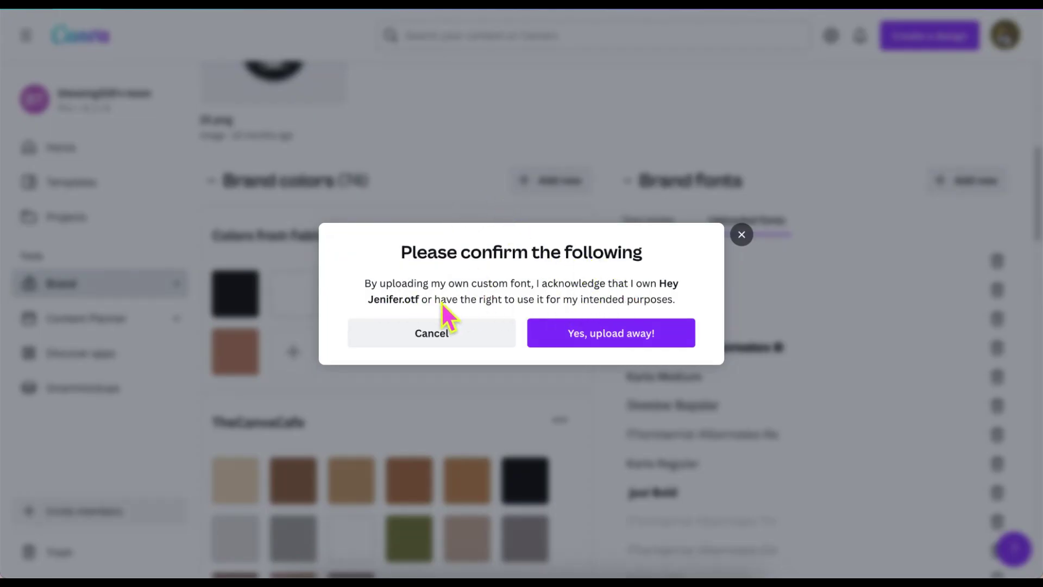
pyautogui.click(593, 339)
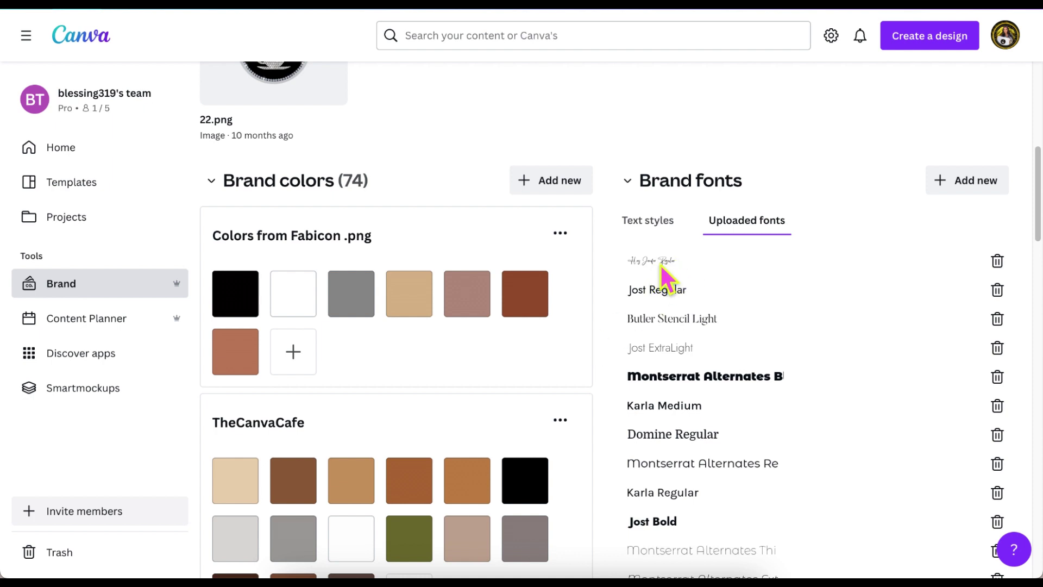
# - Upload the Bestlife and Riety fonts from their folders in Downloads to the brand kit
pyautogui.click(956, 185)
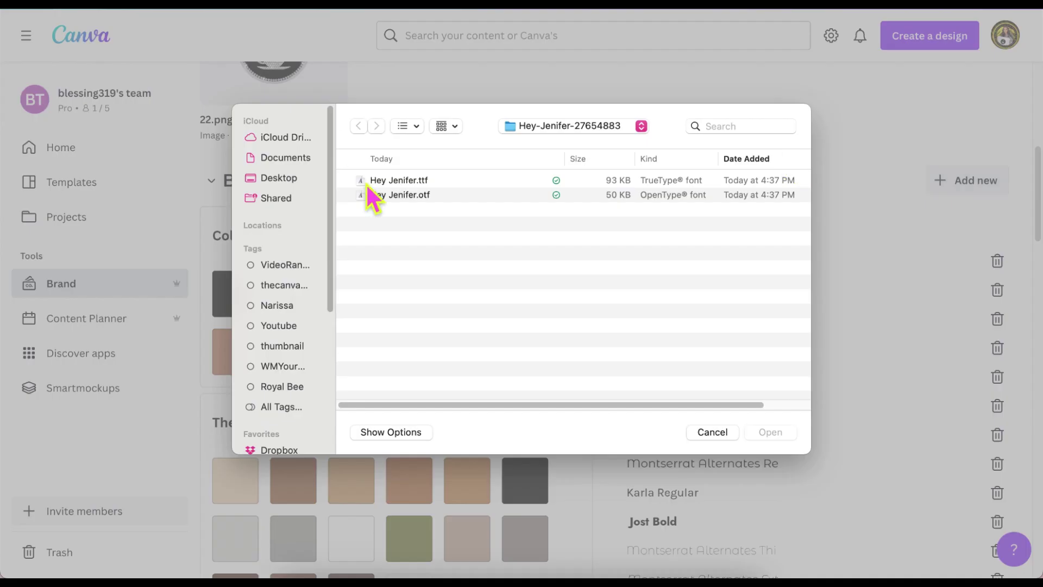
pyautogui.doubleClick(406, 195)
pyautogui.click(950, 186)
pyautogui.click(274, 357)
pyautogui.click(414, 209)
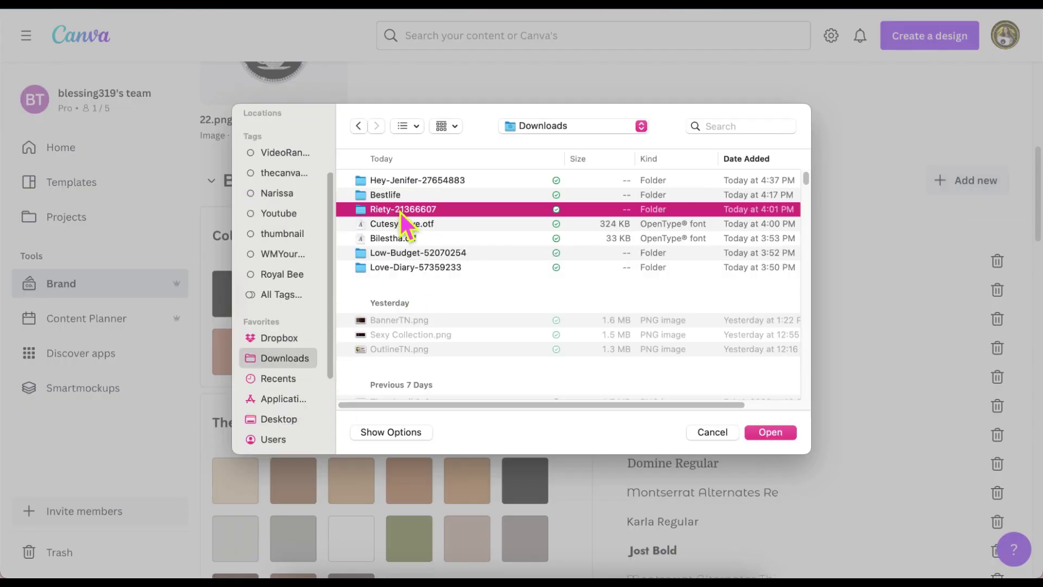
pyautogui.doubleClick(414, 209)
# - Upload Cutesy Love.otf and Bilestha.otf from Downloads to the brand fonts, confirming the usage rights
pyautogui.click(966, 179)
pyautogui.doubleClick(402, 223)
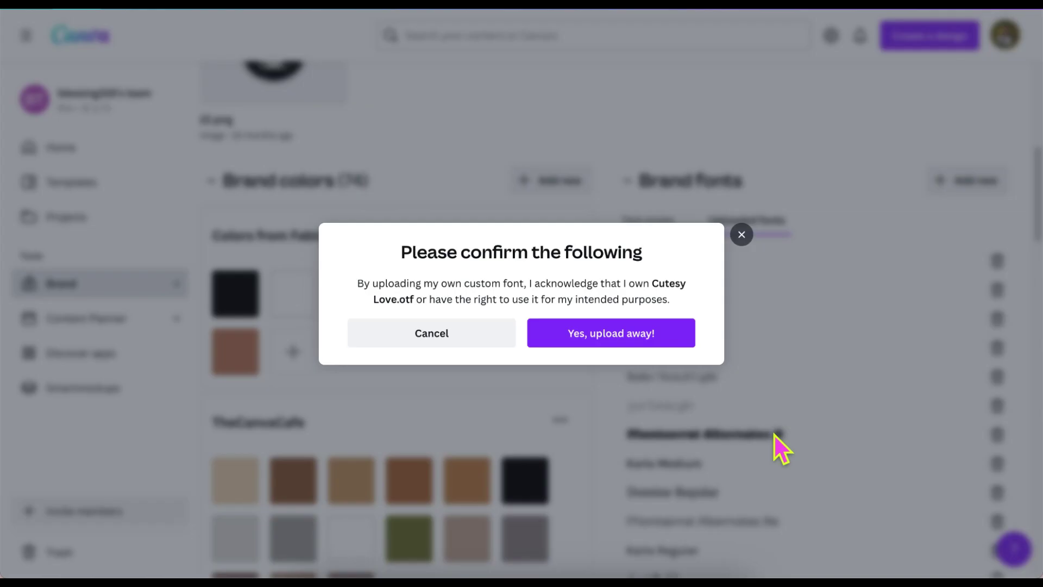
pyautogui.click(624, 333)
pyautogui.click(967, 180)
pyautogui.click(393, 238)
pyautogui.click(770, 432)
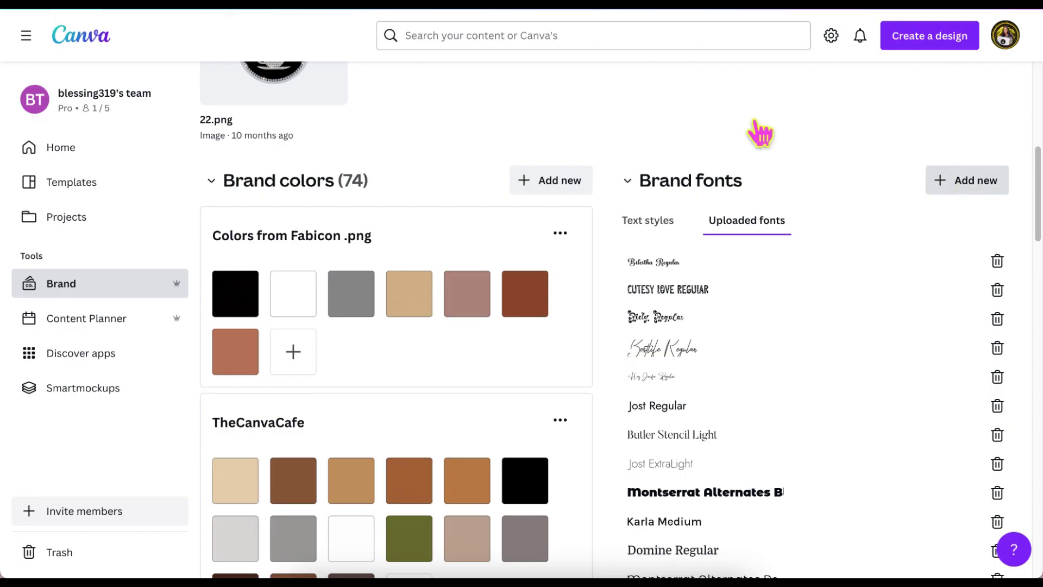
# - Upload the Low Budget font and Love Diary.otf from their downloaded folders to the brand fonts
pyautogui.click(967, 179)
pyautogui.doubleClick(572, 336)
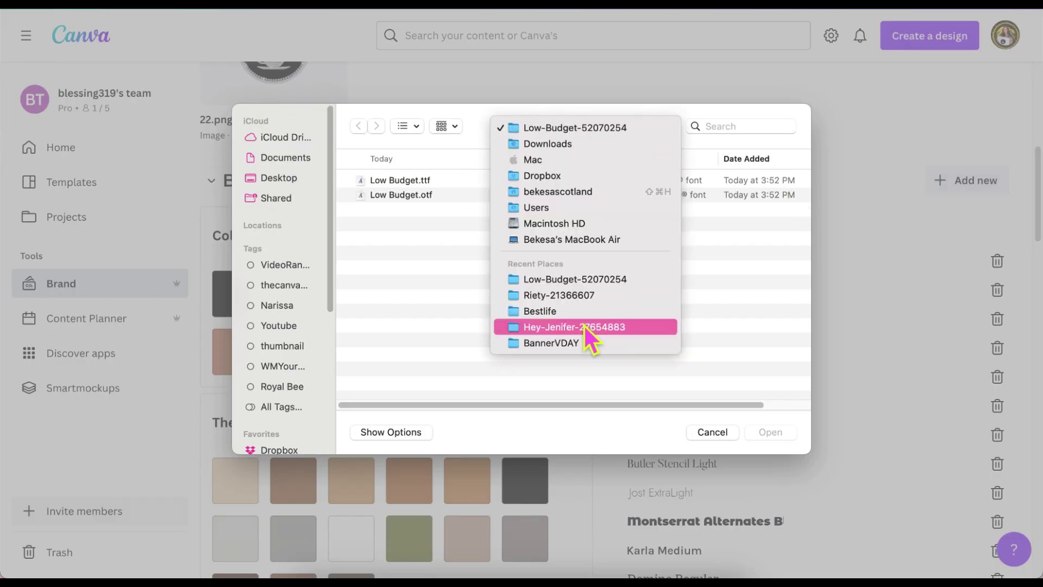
pyautogui.click(594, 326)
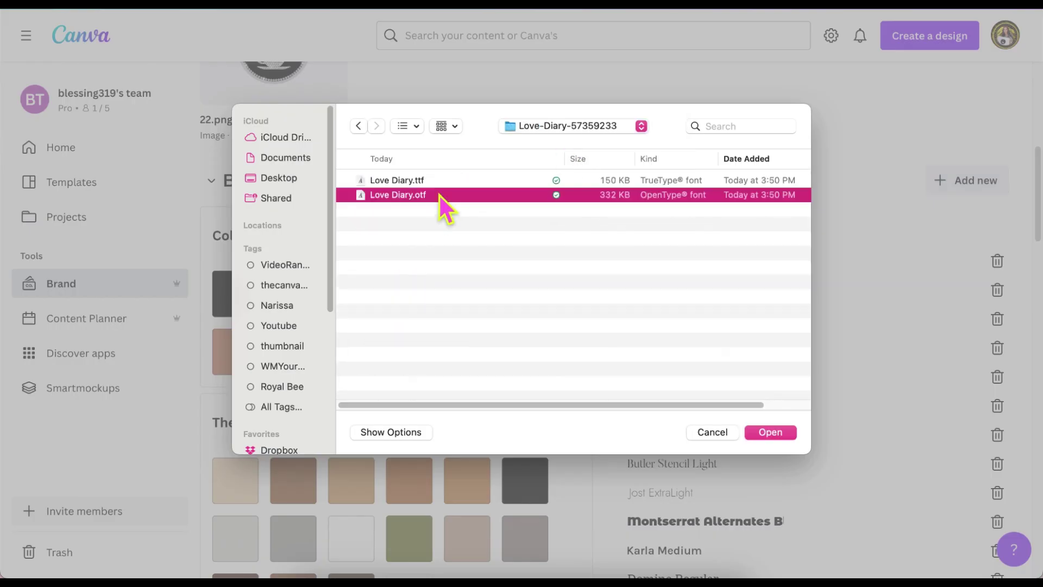
pyautogui.doubleClick(439, 196)
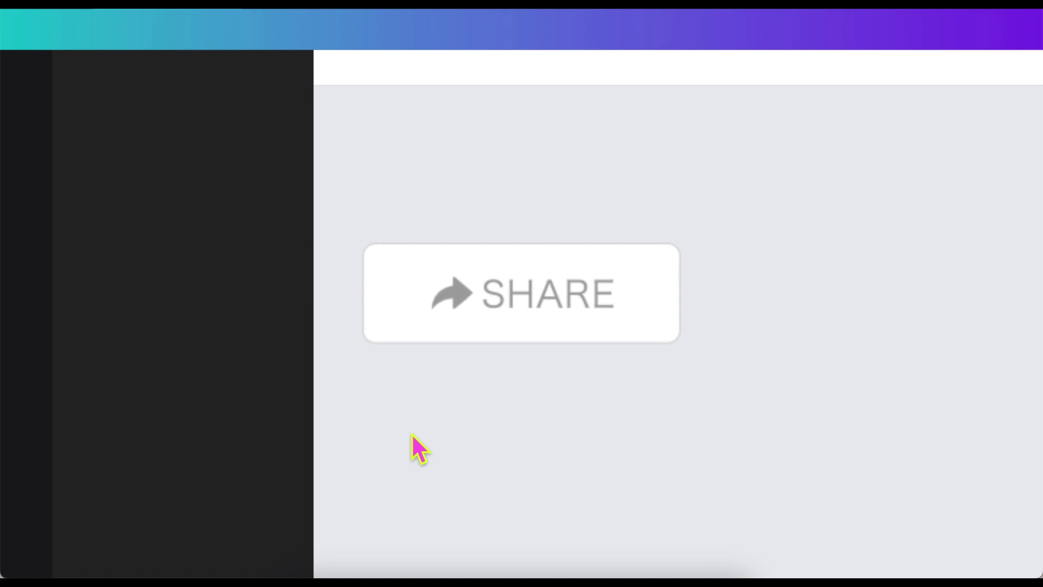
# - On page 16 of the design, set the first three plain "Share the Love" lines to Bestlife, Bilestha and Cutesy Love
pyautogui.click(163, 244)
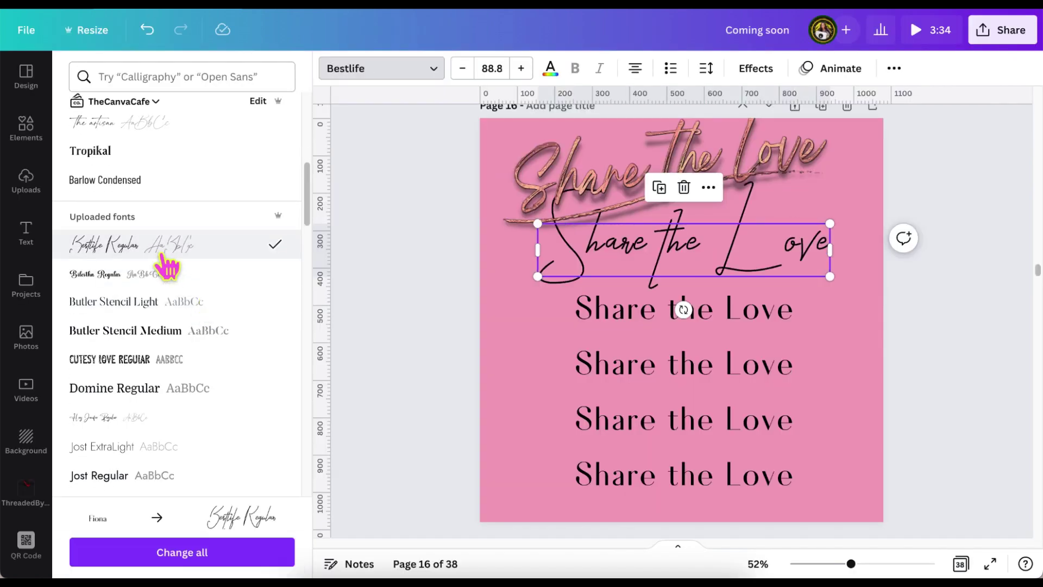
pyautogui.click(541, 300)
pyautogui.click(154, 274)
pyautogui.click(597, 375)
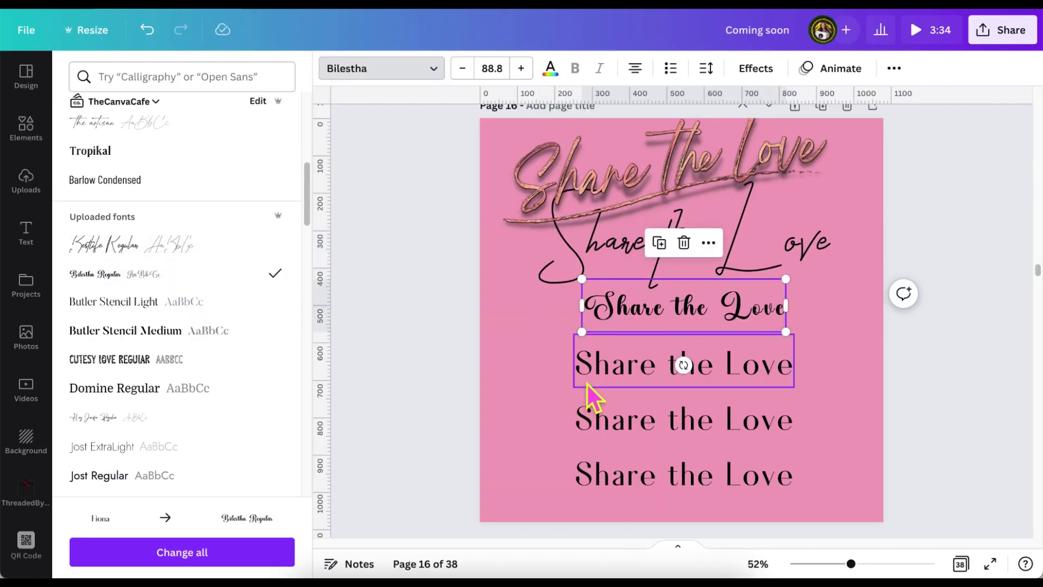
pyautogui.click(146, 359)
# - Set the fourth "Share the Love" line to Hey Jenifer and the fifth to Love Diary
pyautogui.scroll(-1, 152, 342)
pyautogui.click(611, 421)
pyautogui.click(203, 375)
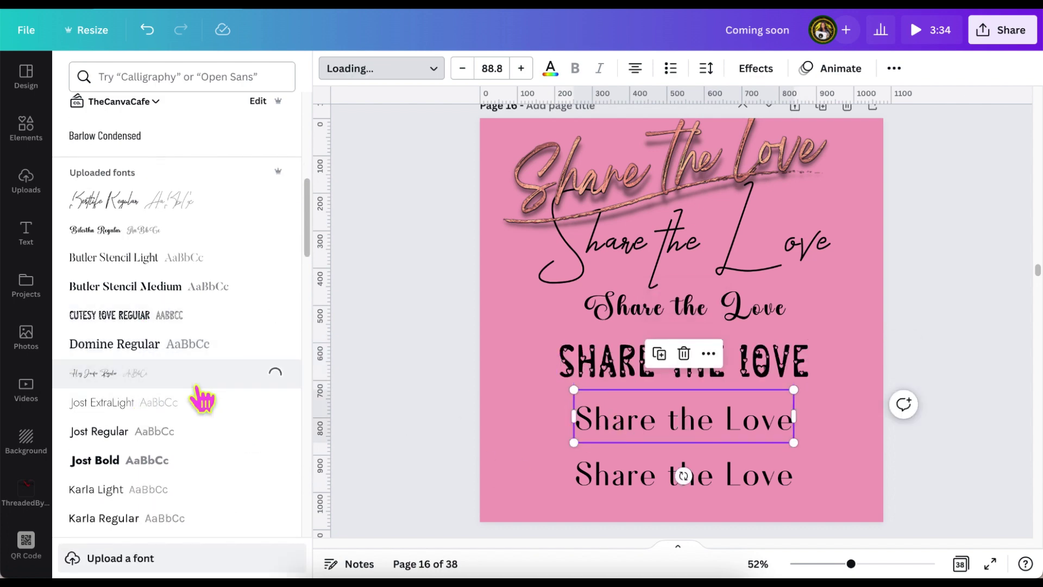
pyautogui.scroll(-2, 227, 429)
pyautogui.press('Tab')
pyautogui.click(218, 427)
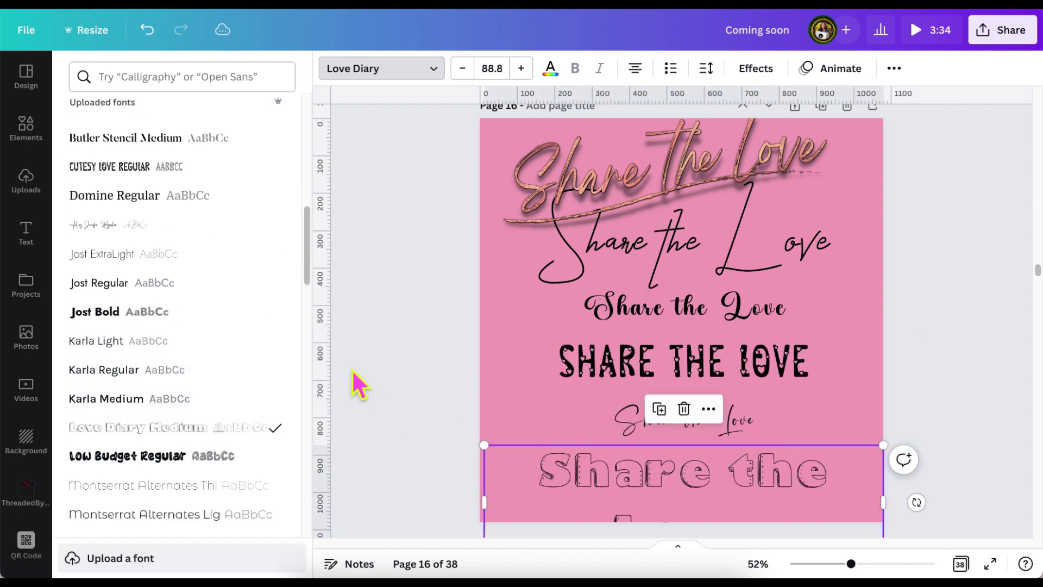
# - Remove the metallic "Share the Love" title and move the five font sample lines further up the page
pyautogui.scroll(-1, 496, 422)
pyautogui.moveTo(593, 452)
pyautogui.mouseDown()
pyautogui.moveTo(591, 396)
pyautogui.moveTo(589, 438)
pyautogui.mouseUp()
pyautogui.scroll(2, 584, 431)
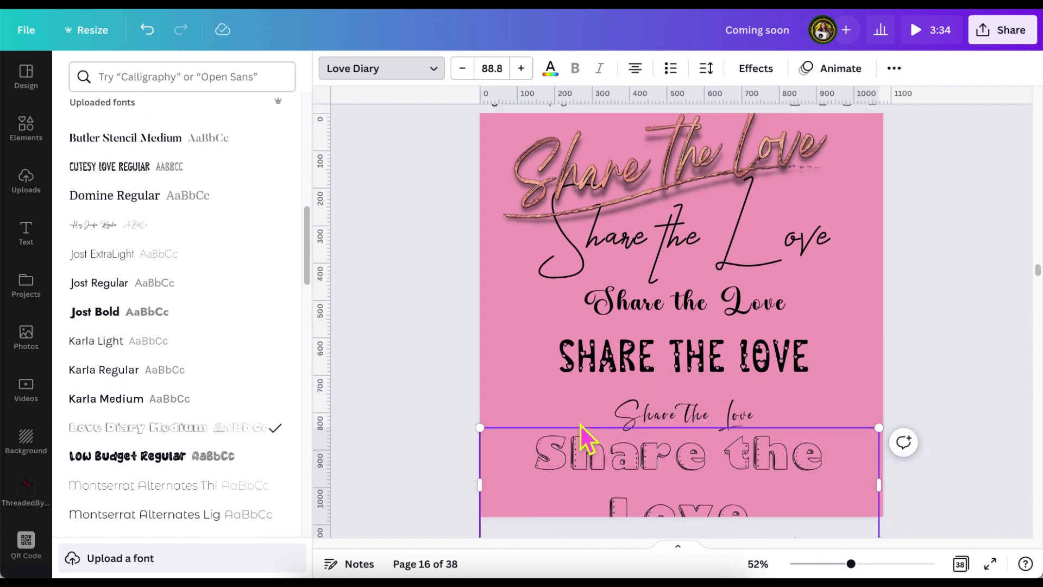
pyautogui.moveTo(702, 250); pyautogui.dragTo(730, 97)
pyautogui.scroll(-1, 700, 261)
pyautogui.moveTo(699, 278); pyautogui.dragTo(745, 186)
pyautogui.moveTo(744, 309); pyautogui.dragTo(745, 275)
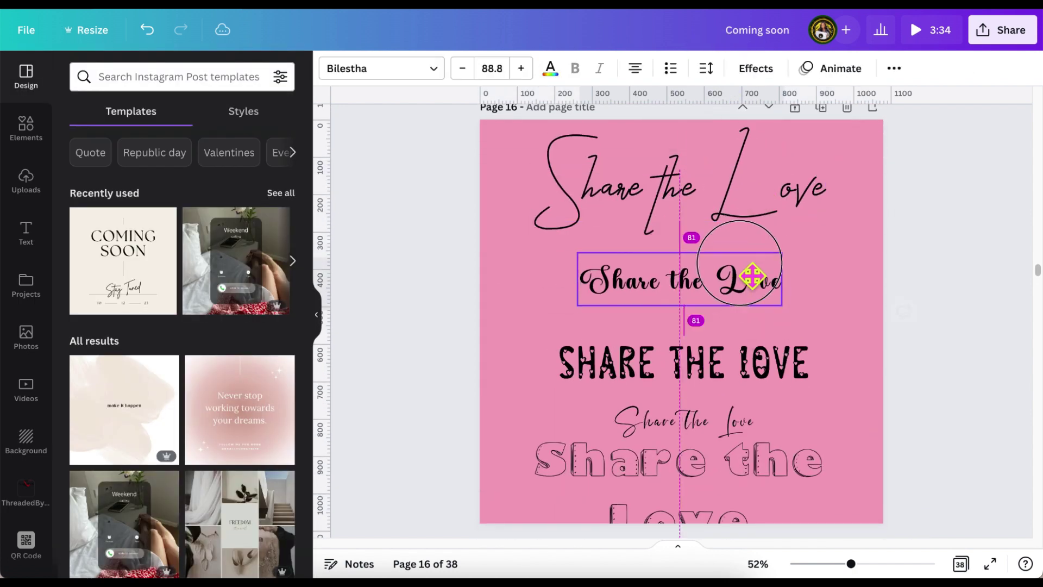
pyautogui.moveTo(768, 361); pyautogui.dragTo(768, 312)
pyautogui.moveTo(726, 418); pyautogui.dragTo(726, 374)
pyautogui.click(728, 424)
# - Duplicate the Love Diary line, set the copy to Low Budget and place it at the bottom of the page
pyautogui.scroll(-1, 729, 423)
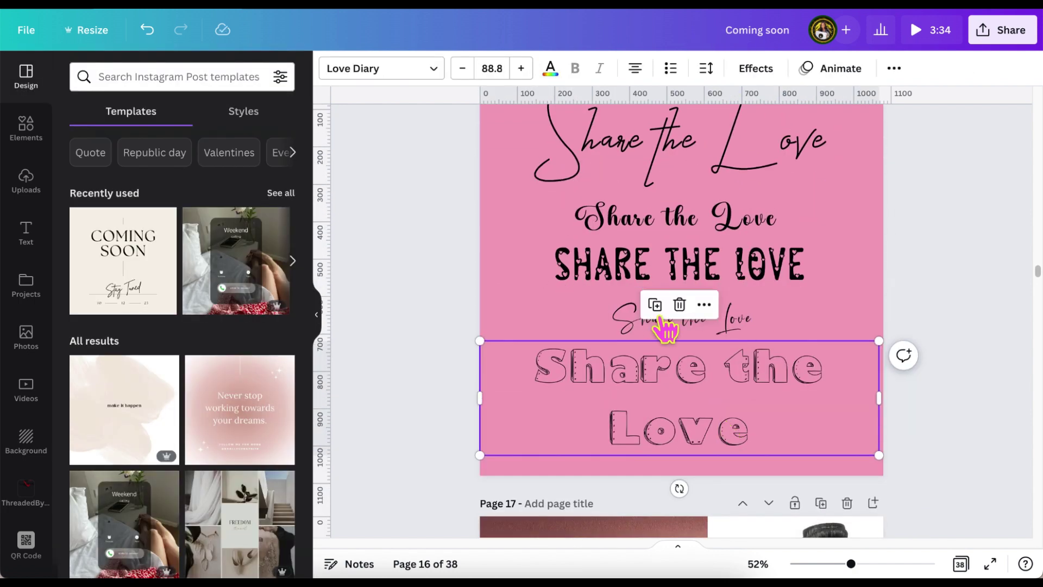
pyautogui.click(413, 69)
pyautogui.scroll(-2, 232, 377)
pyautogui.click(226, 385)
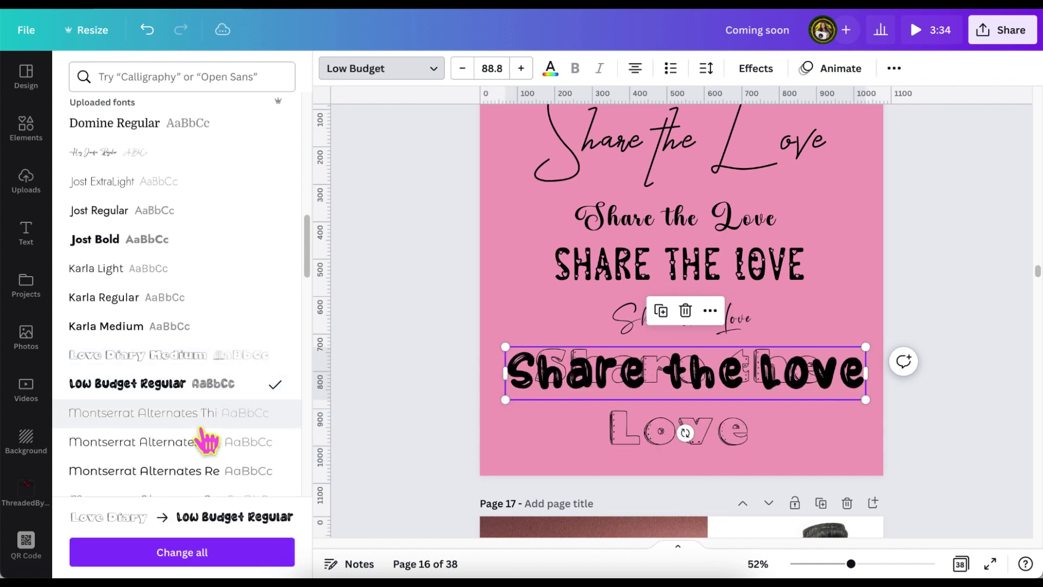
pyautogui.scroll(-4, 212, 435)
pyautogui.moveTo(595, 380); pyautogui.dragTo(588, 435)
pyautogui.moveTo(592, 466); pyautogui.dragTo(594, 467)
# - Shrink the Love Diary text to fit on one line and place it between the Hey Jenifer and Low Budget samples
pyautogui.click(675, 314)
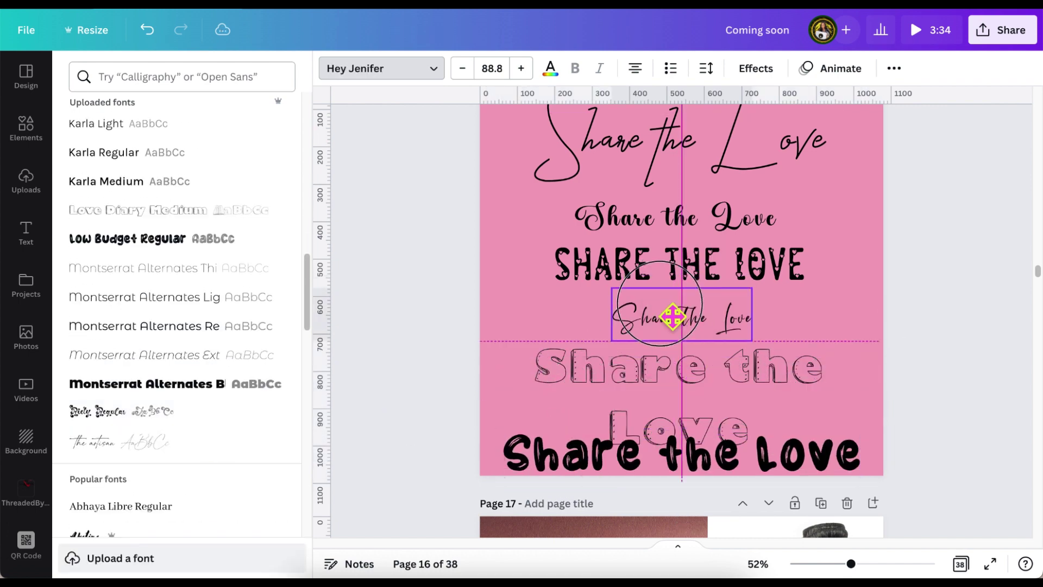
pyautogui.moveTo(624, 398); pyautogui.dragTo(612, 384)
pyautogui.moveTo(897, 396); pyautogui.dragTo(830, 353)
pyautogui.moveTo(652, 348); pyautogui.dragTo(702, 455)
# - Shift the Hey Jenifer line to the left and place a duplicate of it at the page's right edge
pyautogui.click(741, 311)
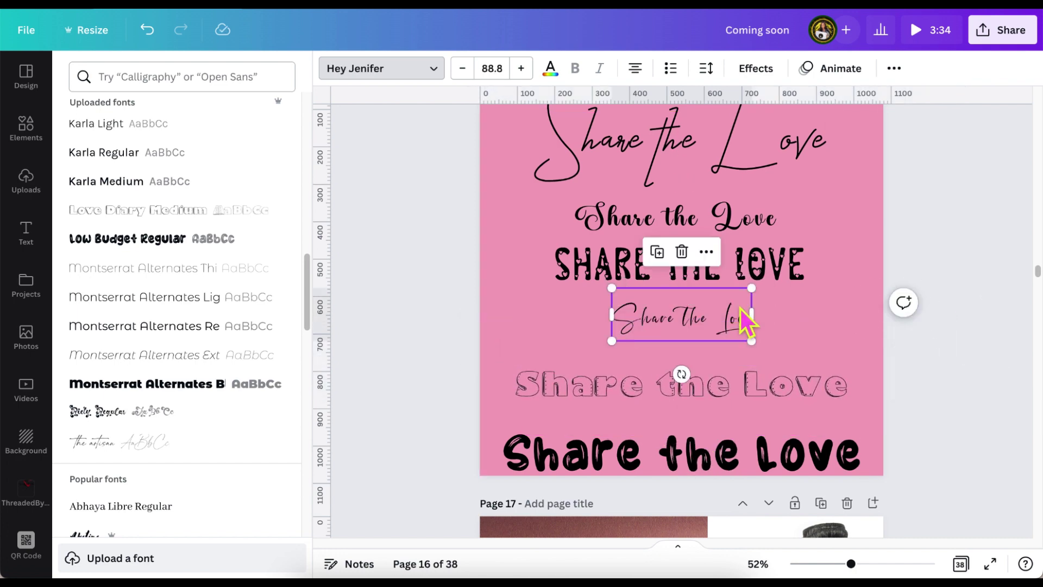
pyautogui.moveTo(744, 320); pyautogui.dragTo(708, 324)
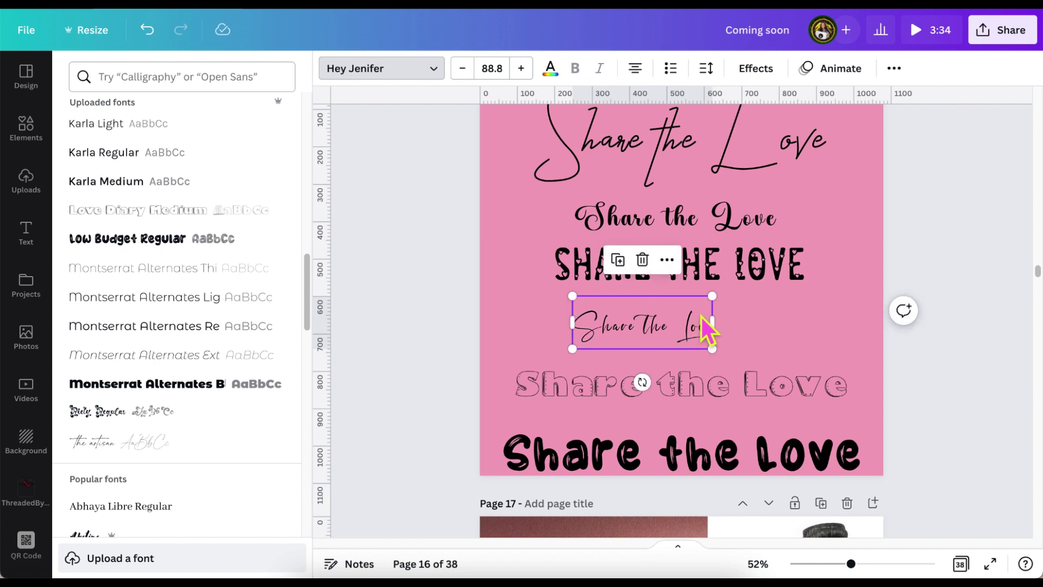
pyautogui.click(619, 260)
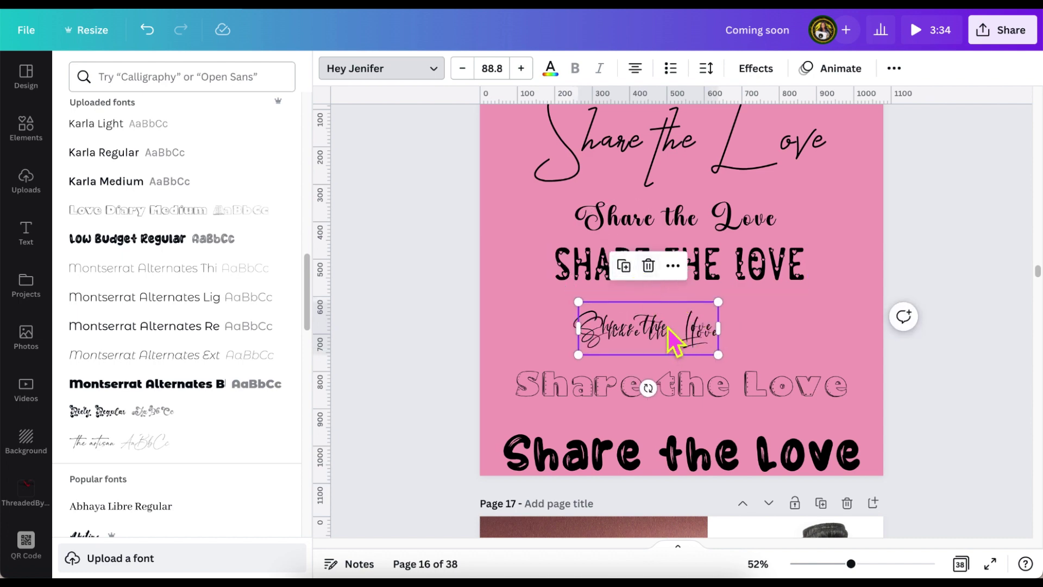
pyautogui.moveTo(673, 339); pyautogui.dragTo(839, 364)
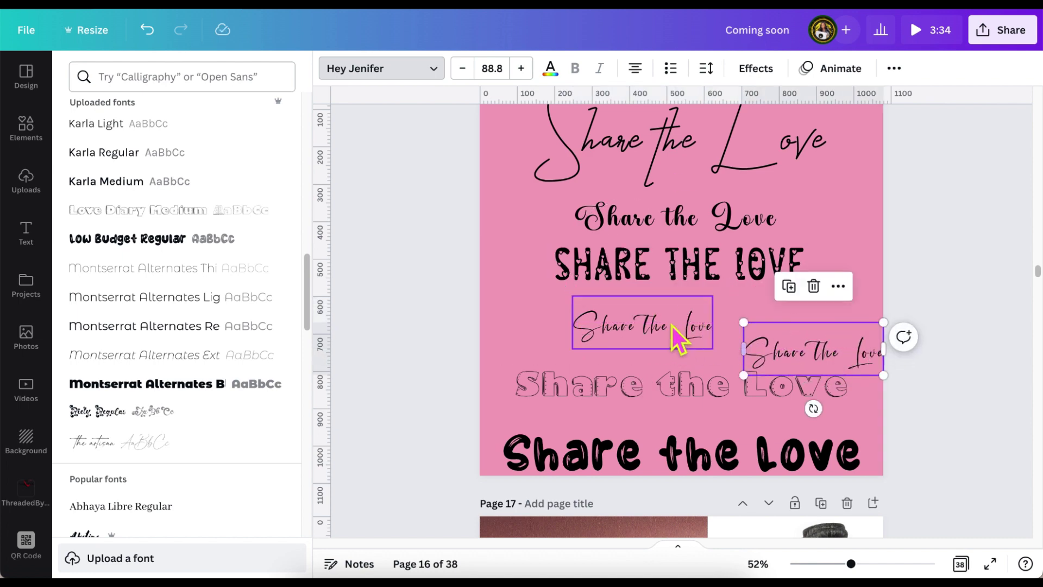
# - Center the Hey Jenifer line under the Cutesy Love line, place its duplicate just below and set the duplicate's font to Riety
pyautogui.click(676, 336)
pyautogui.moveTo(677, 335); pyautogui.dragTo(709, 315)
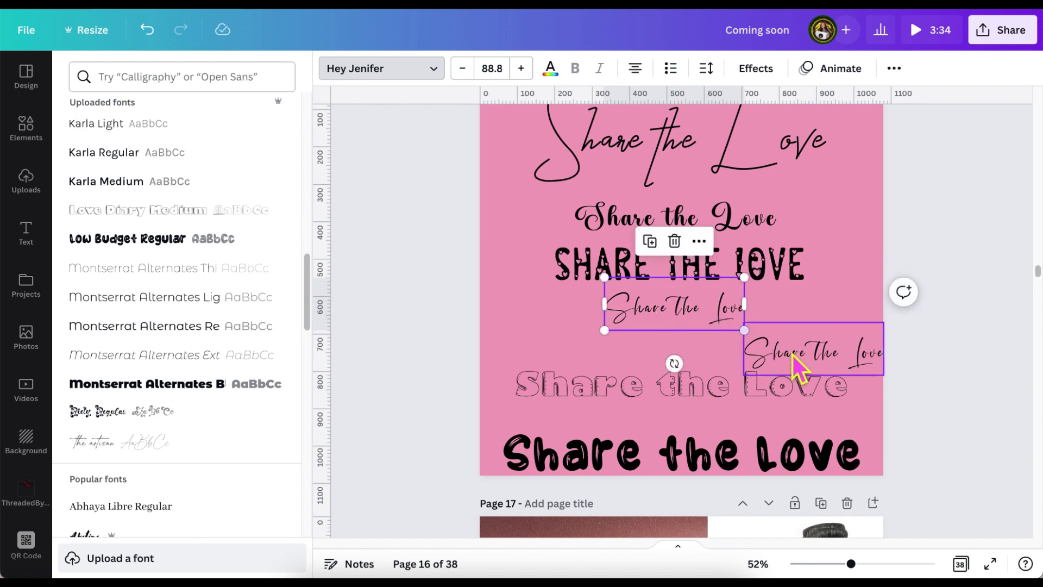
pyautogui.moveTo(790, 353); pyautogui.dragTo(661, 351)
pyautogui.click(149, 421)
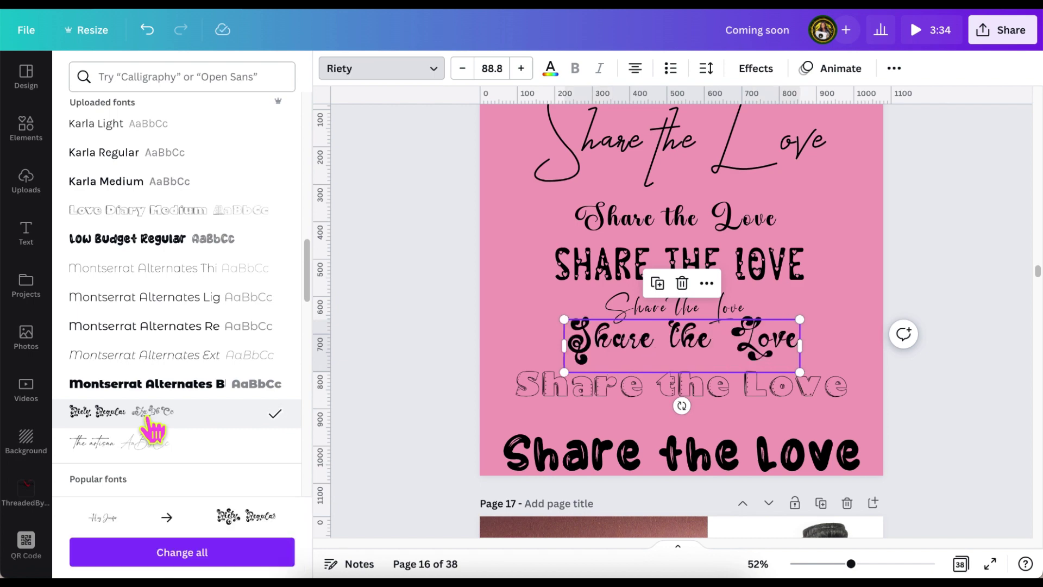
pyautogui.scroll(-2, 208, 390)
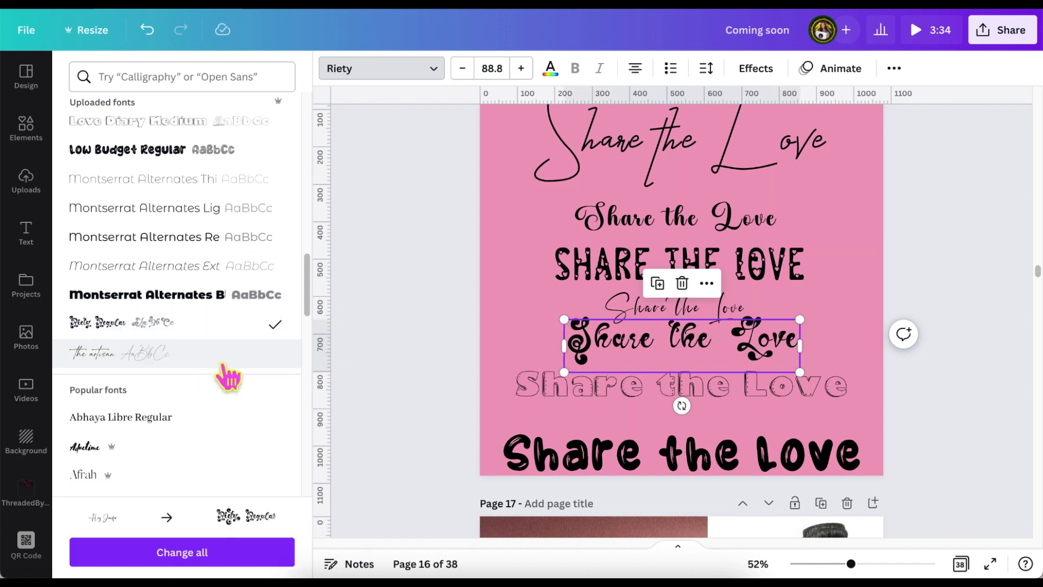
pyautogui.click(424, 303)
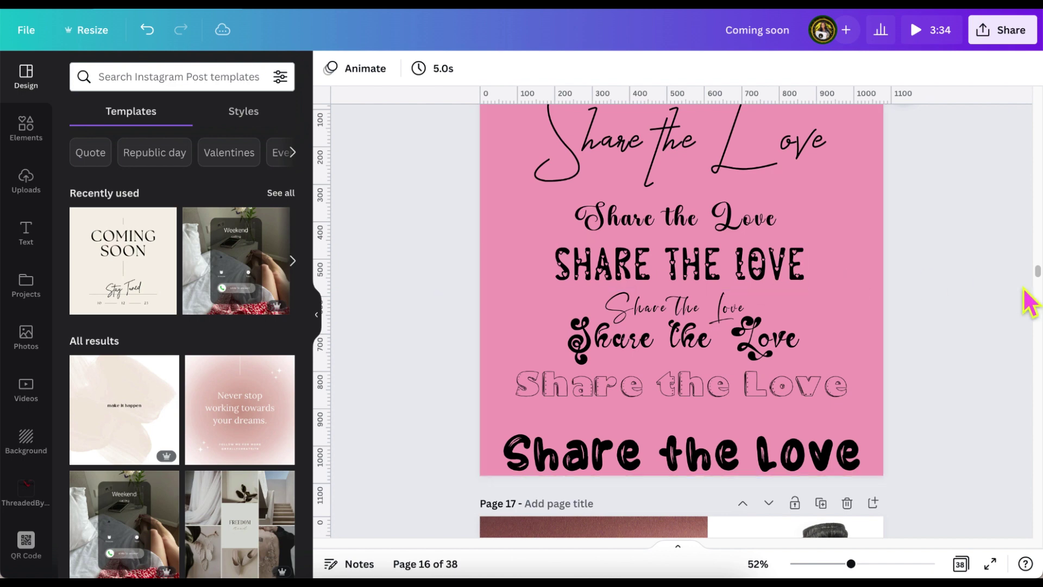
# - Enlarge the Cutesy Love line to about font size 110 and center it horizontally on the page
pyautogui.scroll(1, 1029, 301)
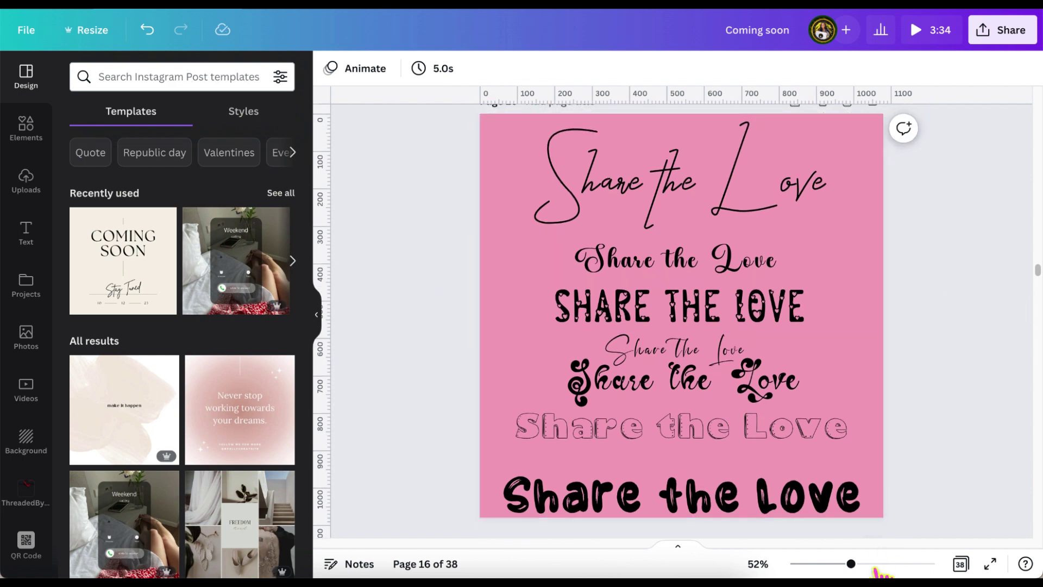
pyautogui.moveTo(851, 564); pyautogui.dragTo(871, 563)
pyautogui.scroll(2, 913, 318)
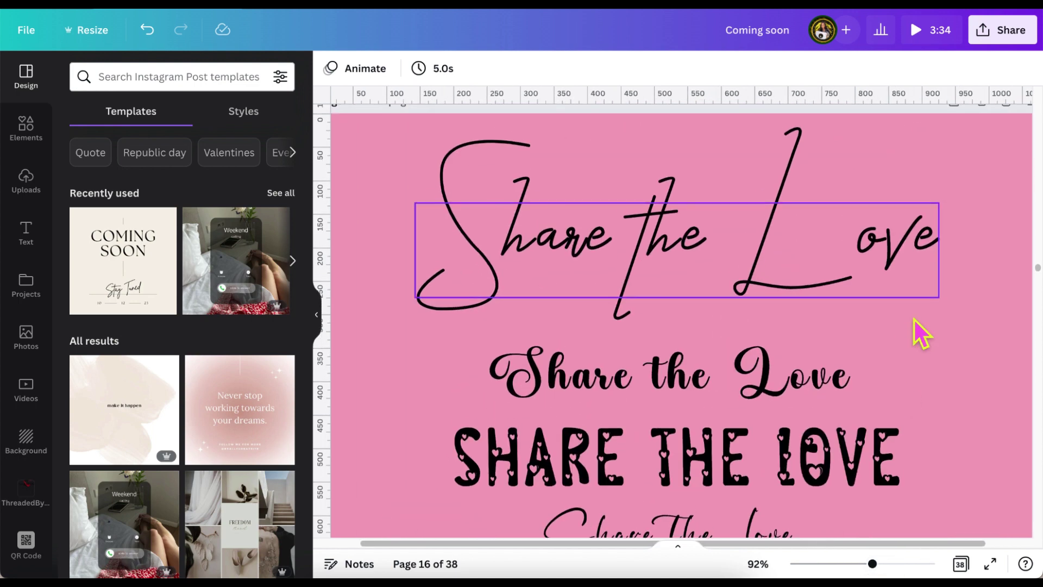
pyautogui.scroll(-3, 914, 319)
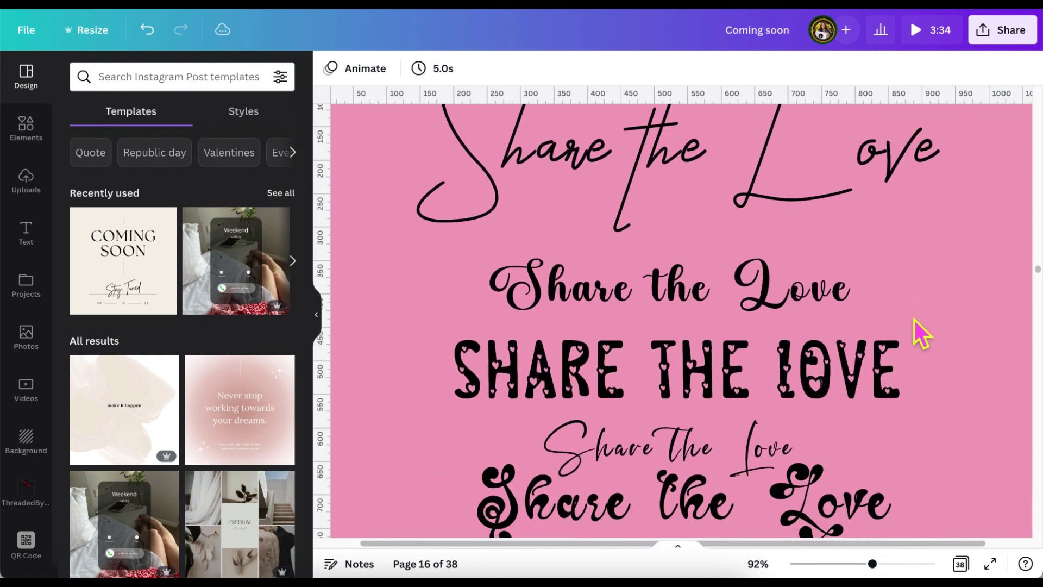
pyautogui.scroll(-2, 913, 318)
pyautogui.click(864, 320)
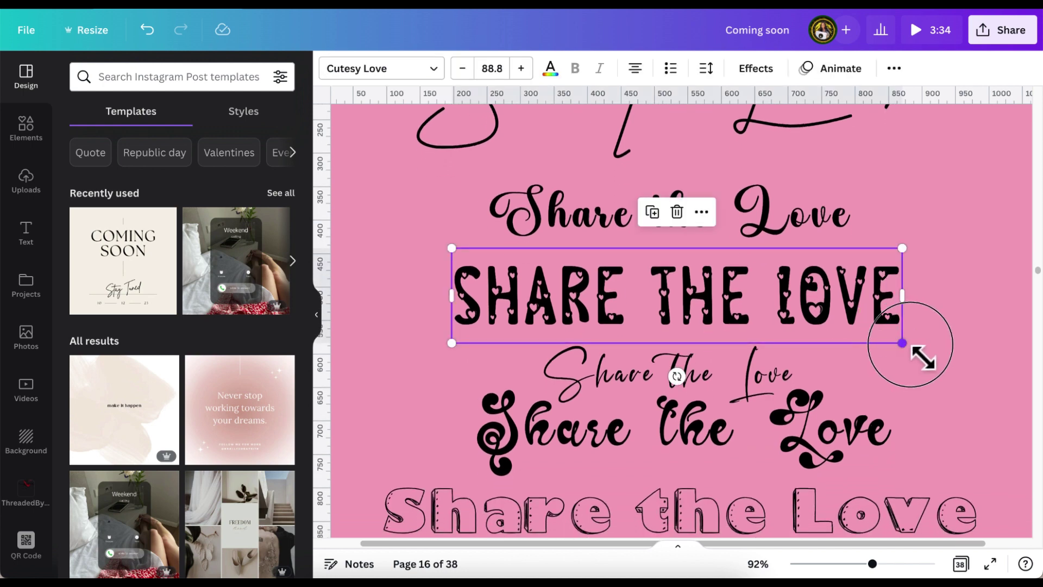
pyautogui.moveTo(922, 357); pyautogui.dragTo(1016, 383)
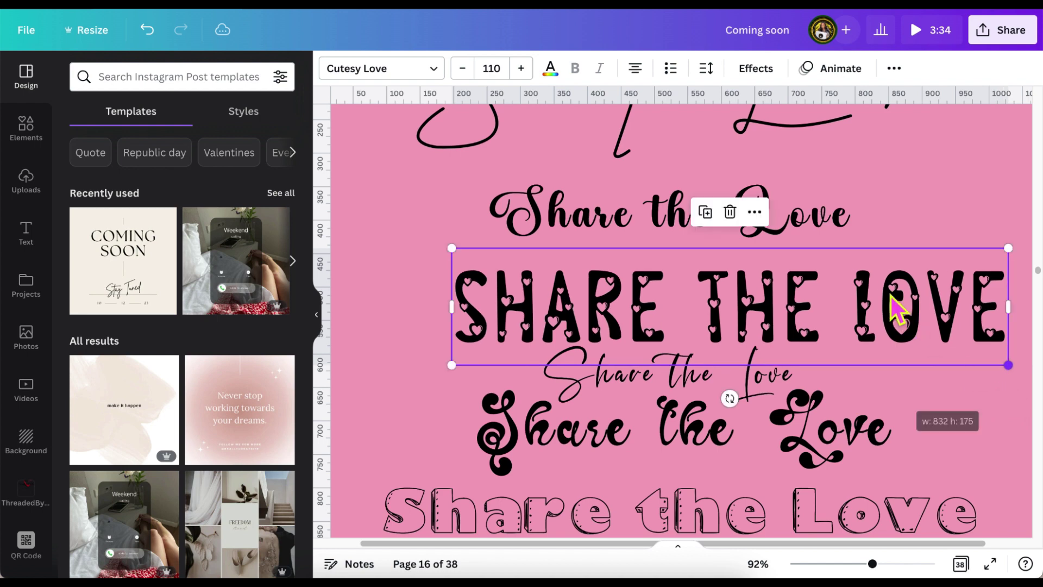
pyautogui.moveTo(887, 314); pyautogui.dragTo(831, 306)
# - Enlarge the Bilestha line to about font size 103, then enlarge the Riety line and recenter it on the page
pyautogui.click(800, 186)
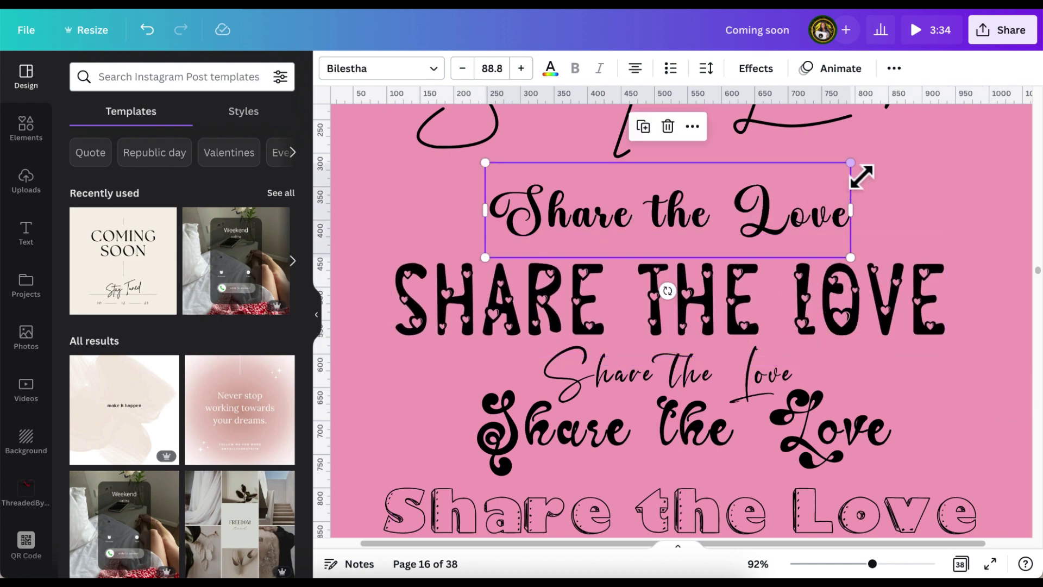
pyautogui.moveTo(850, 162); pyautogui.dragTo(910, 146)
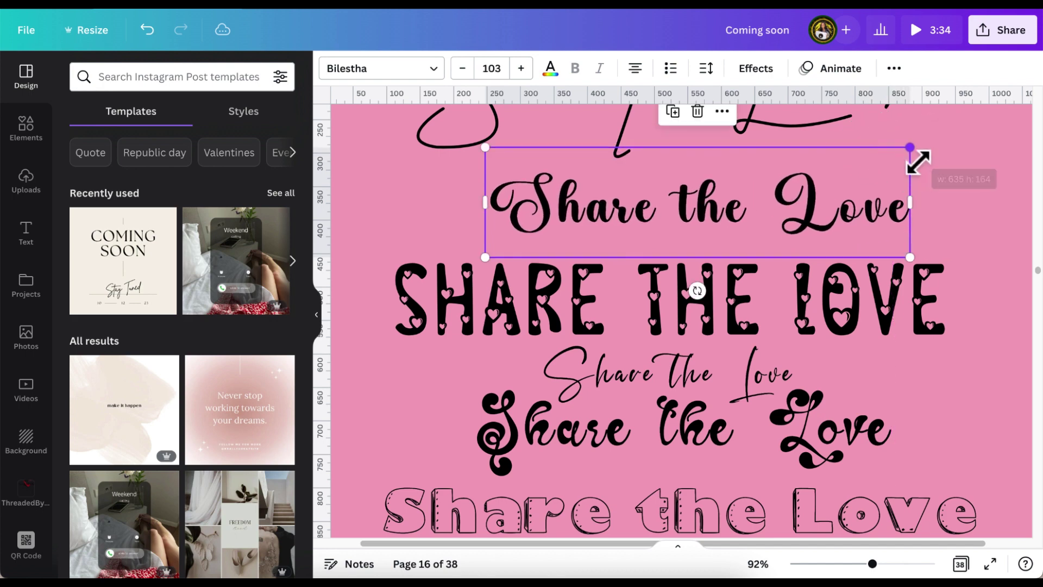
pyautogui.scroll(-2, 875, 274)
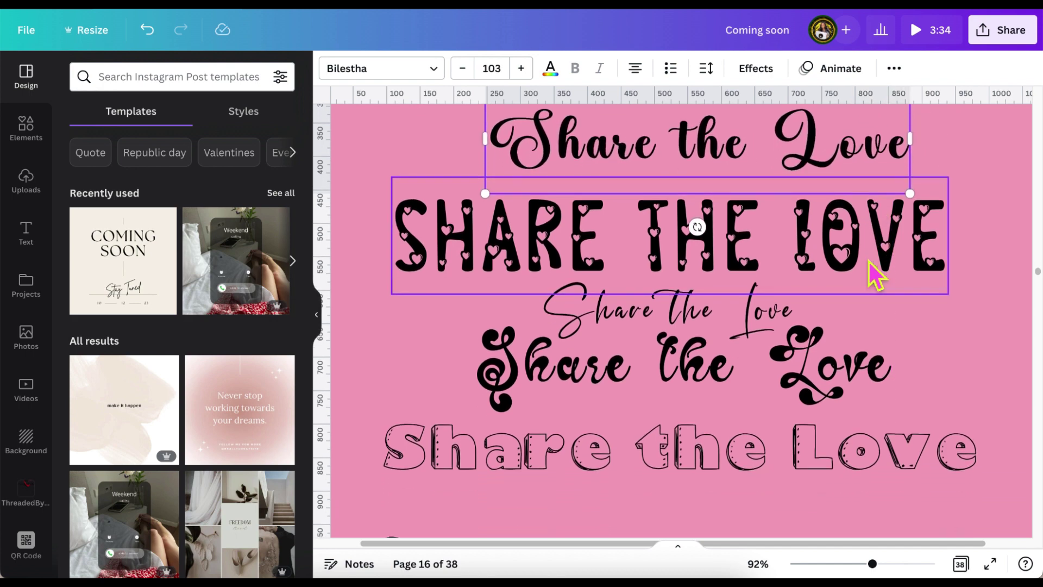
pyautogui.click(822, 386)
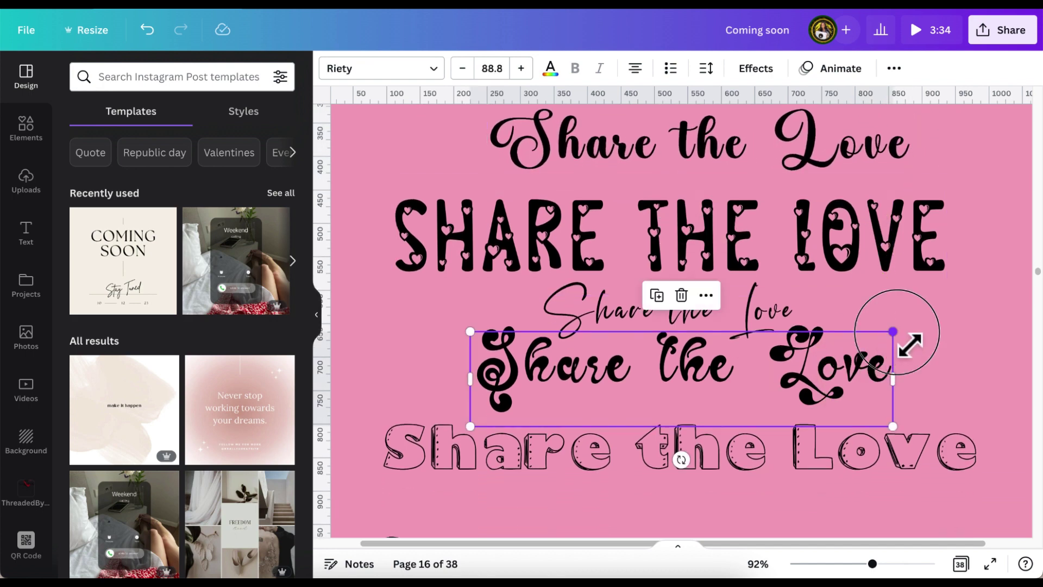
pyautogui.moveTo(910, 345); pyautogui.dragTo(1006, 302)
pyautogui.moveTo(815, 360); pyautogui.dragTo(788, 365)
# - Center the Love Diary line horizontally and move the Low Budget line slightly up so it fits within the page
pyautogui.scroll(-3, 768, 376)
pyautogui.click(789, 343)
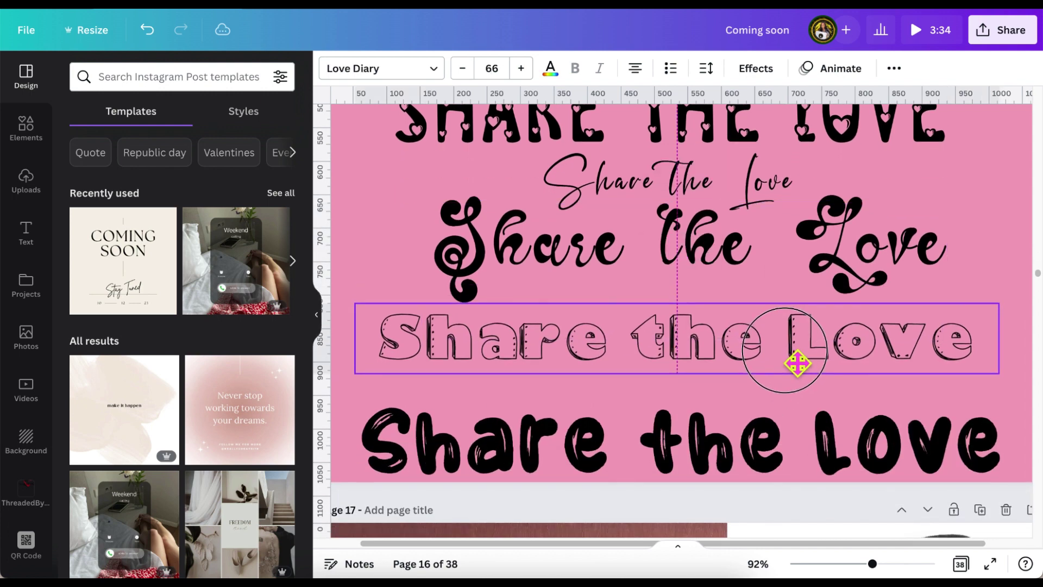
pyautogui.scroll(-1, 790, 354)
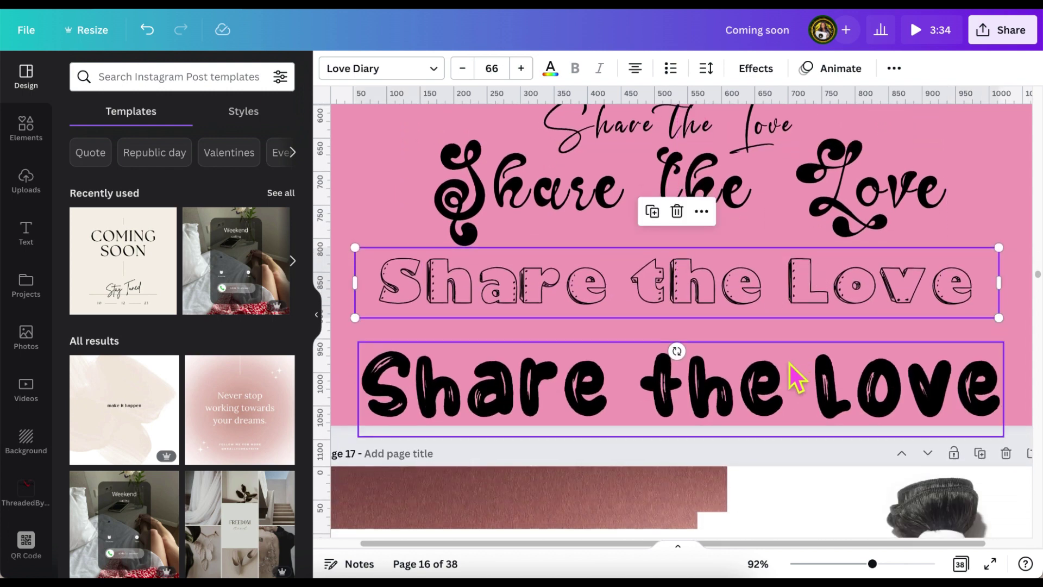
pyautogui.click(789, 359)
pyautogui.moveTo(787, 354); pyautogui.dragTo(787, 347)
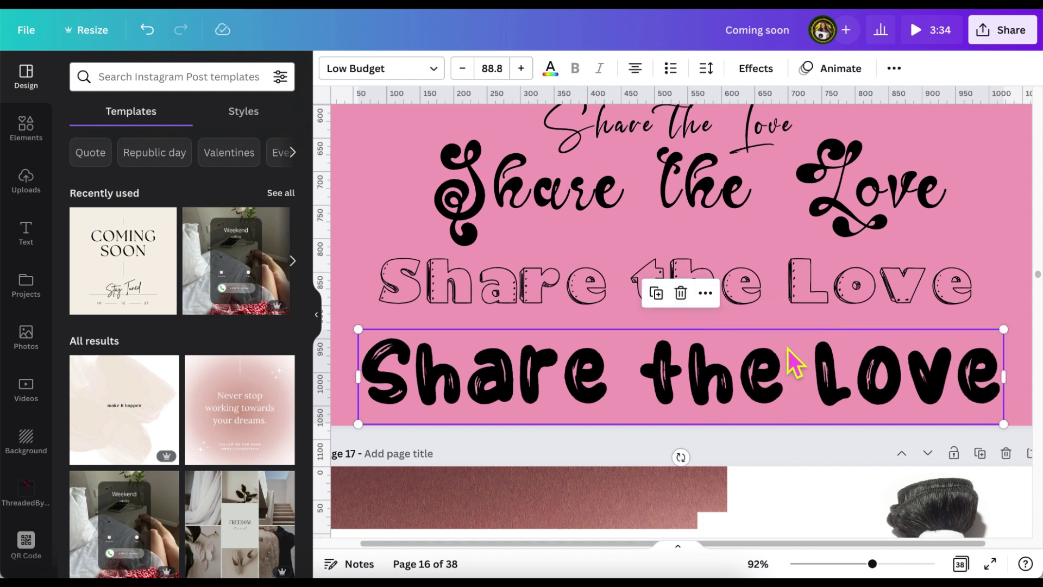
# - Review the arrangement of all the "Share the Love" font samples across the whole of page 16
pyautogui.scroll(2, 787, 347)
pyautogui.scroll(1, 788, 349)
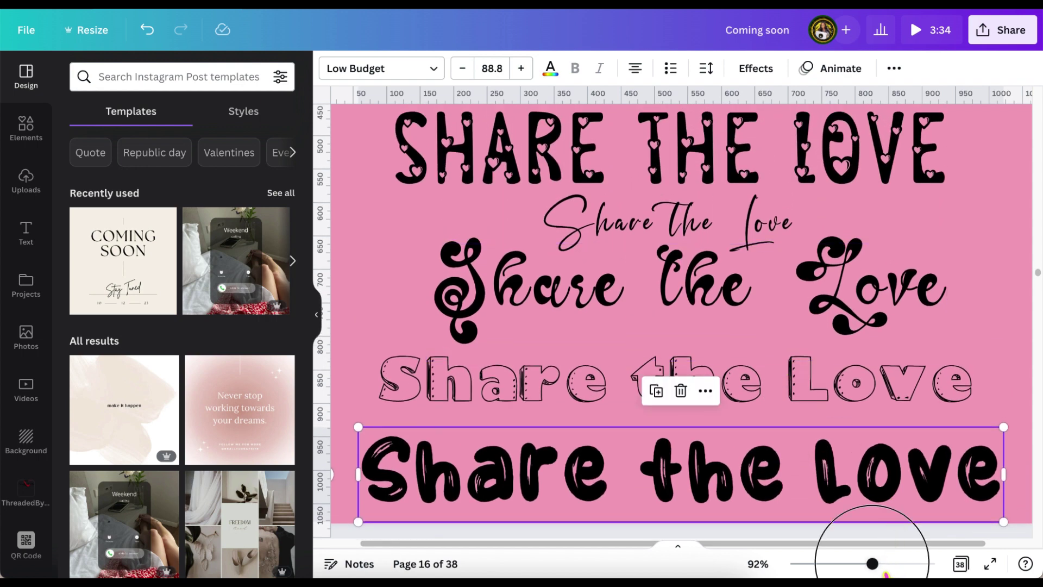
pyautogui.moveTo(872, 563); pyautogui.dragTo(862, 564)
pyautogui.scroll(2, 958, 360)
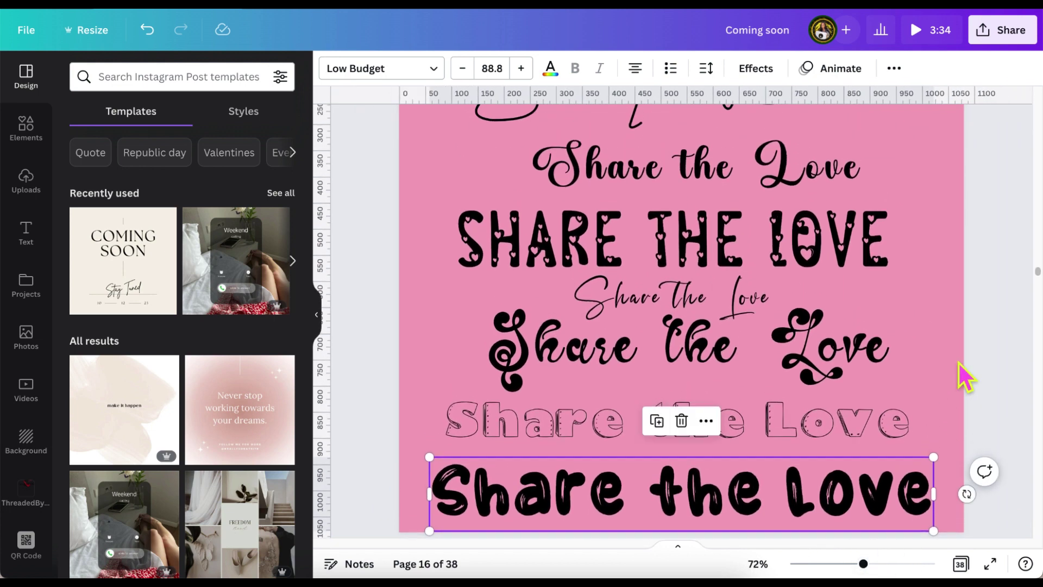
pyautogui.moveTo(863, 563); pyautogui.dragTo(851, 563)
pyautogui.scroll(2, 951, 374)
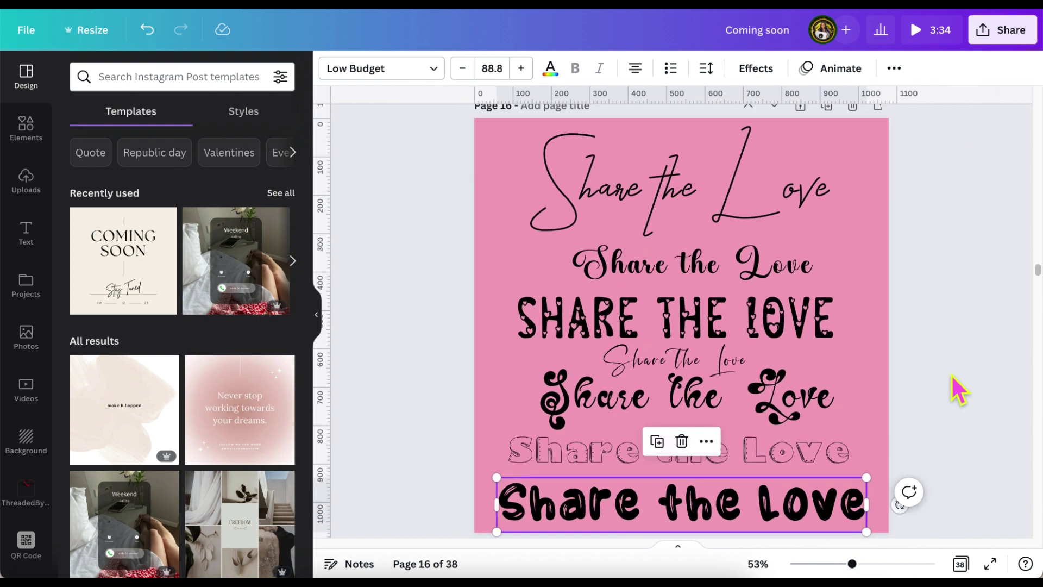